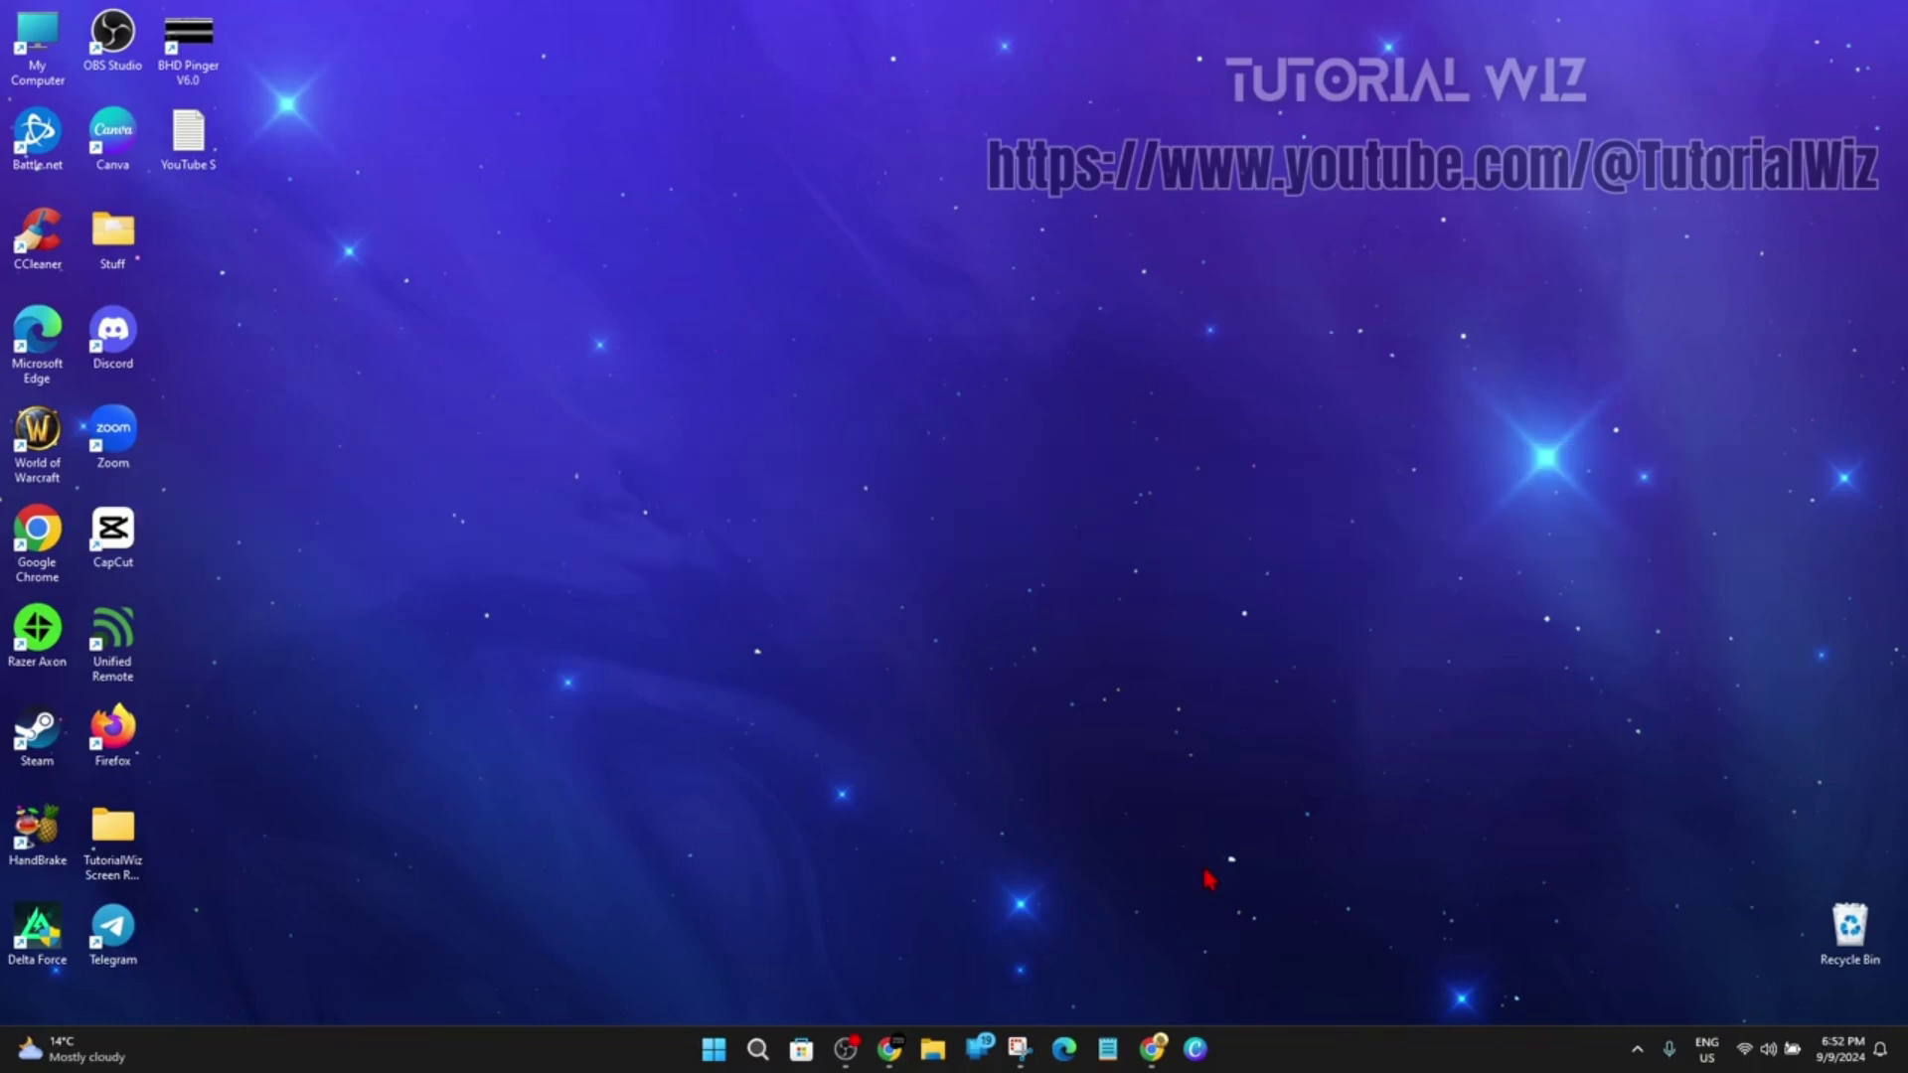
- Restore Chrome to show the DEXTools home page with the Ethereum DEXTboard
{"action": "left_click", "coordinate": [1155, 1046]}
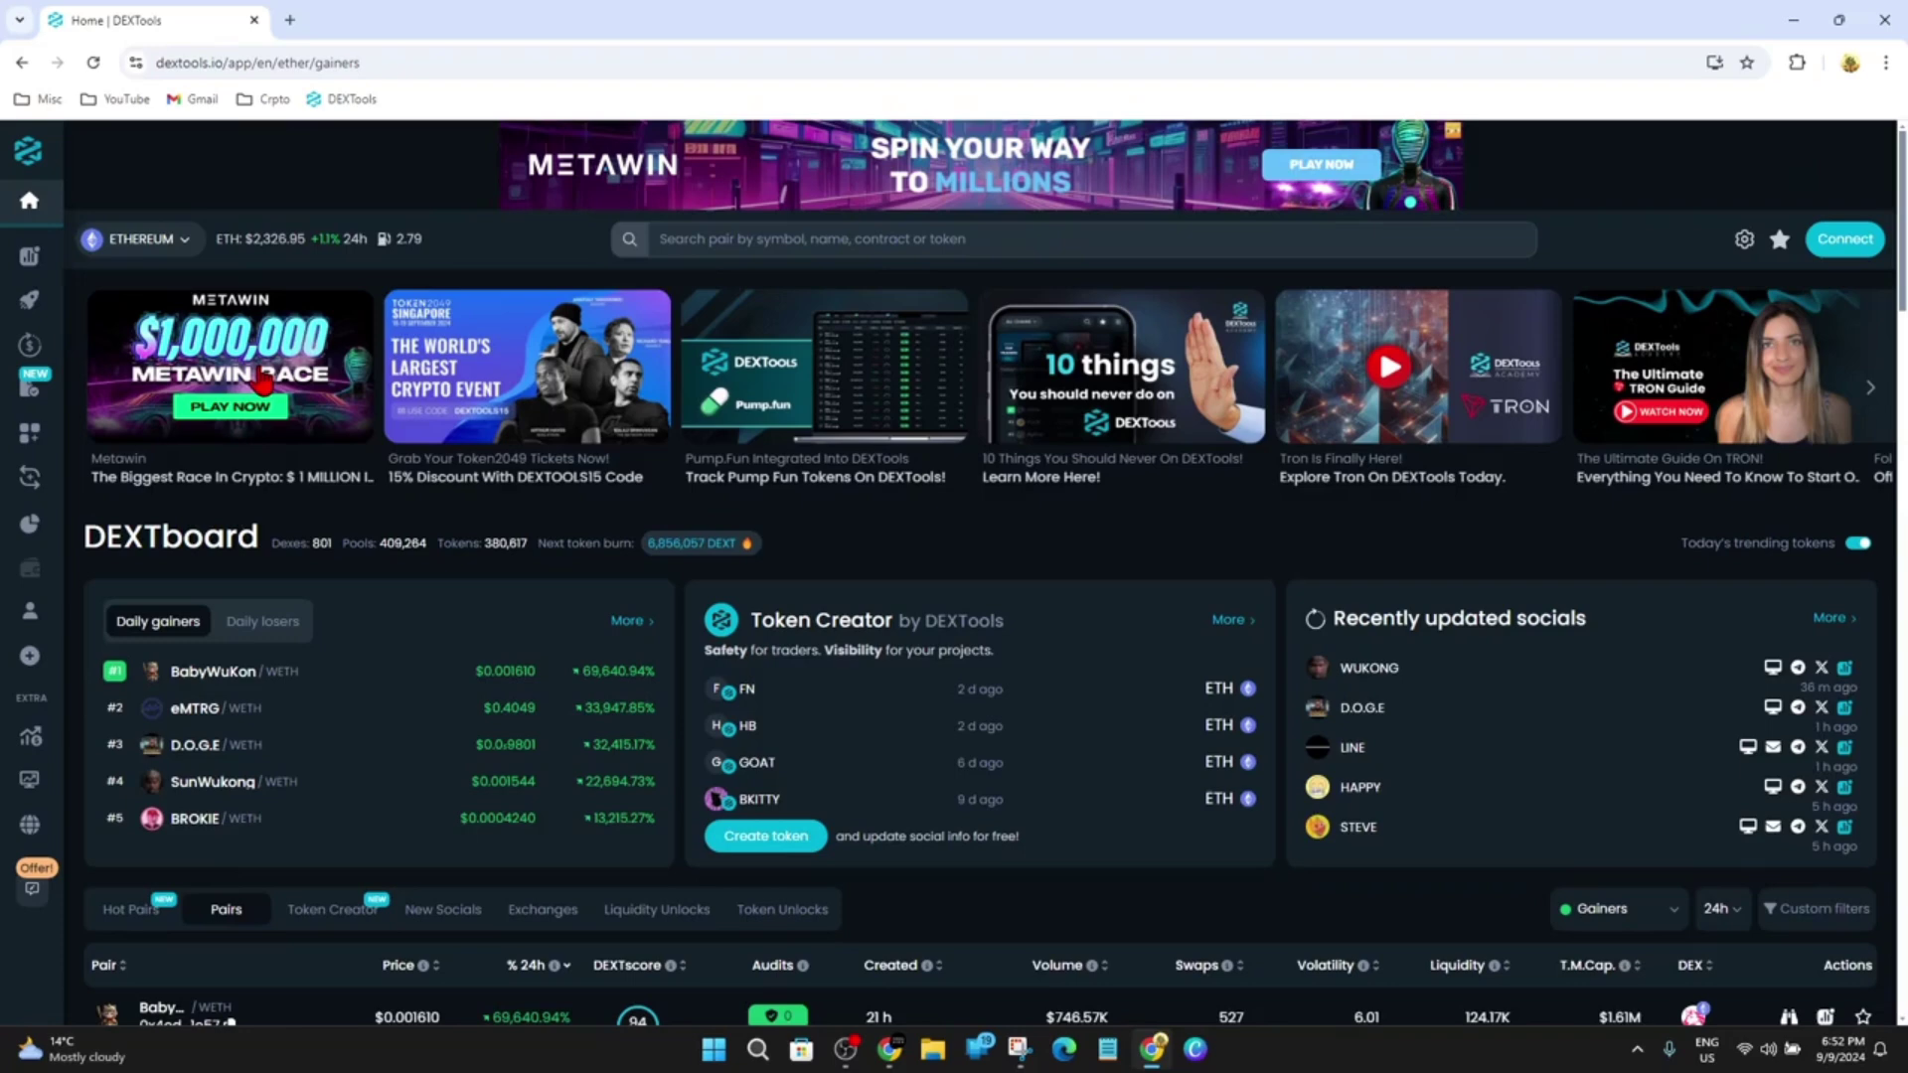
- From the user account page, bring up the wallet options, browse All Wallets, then return to the short list
{"action": "left_click", "coordinate": [1840, 241]}
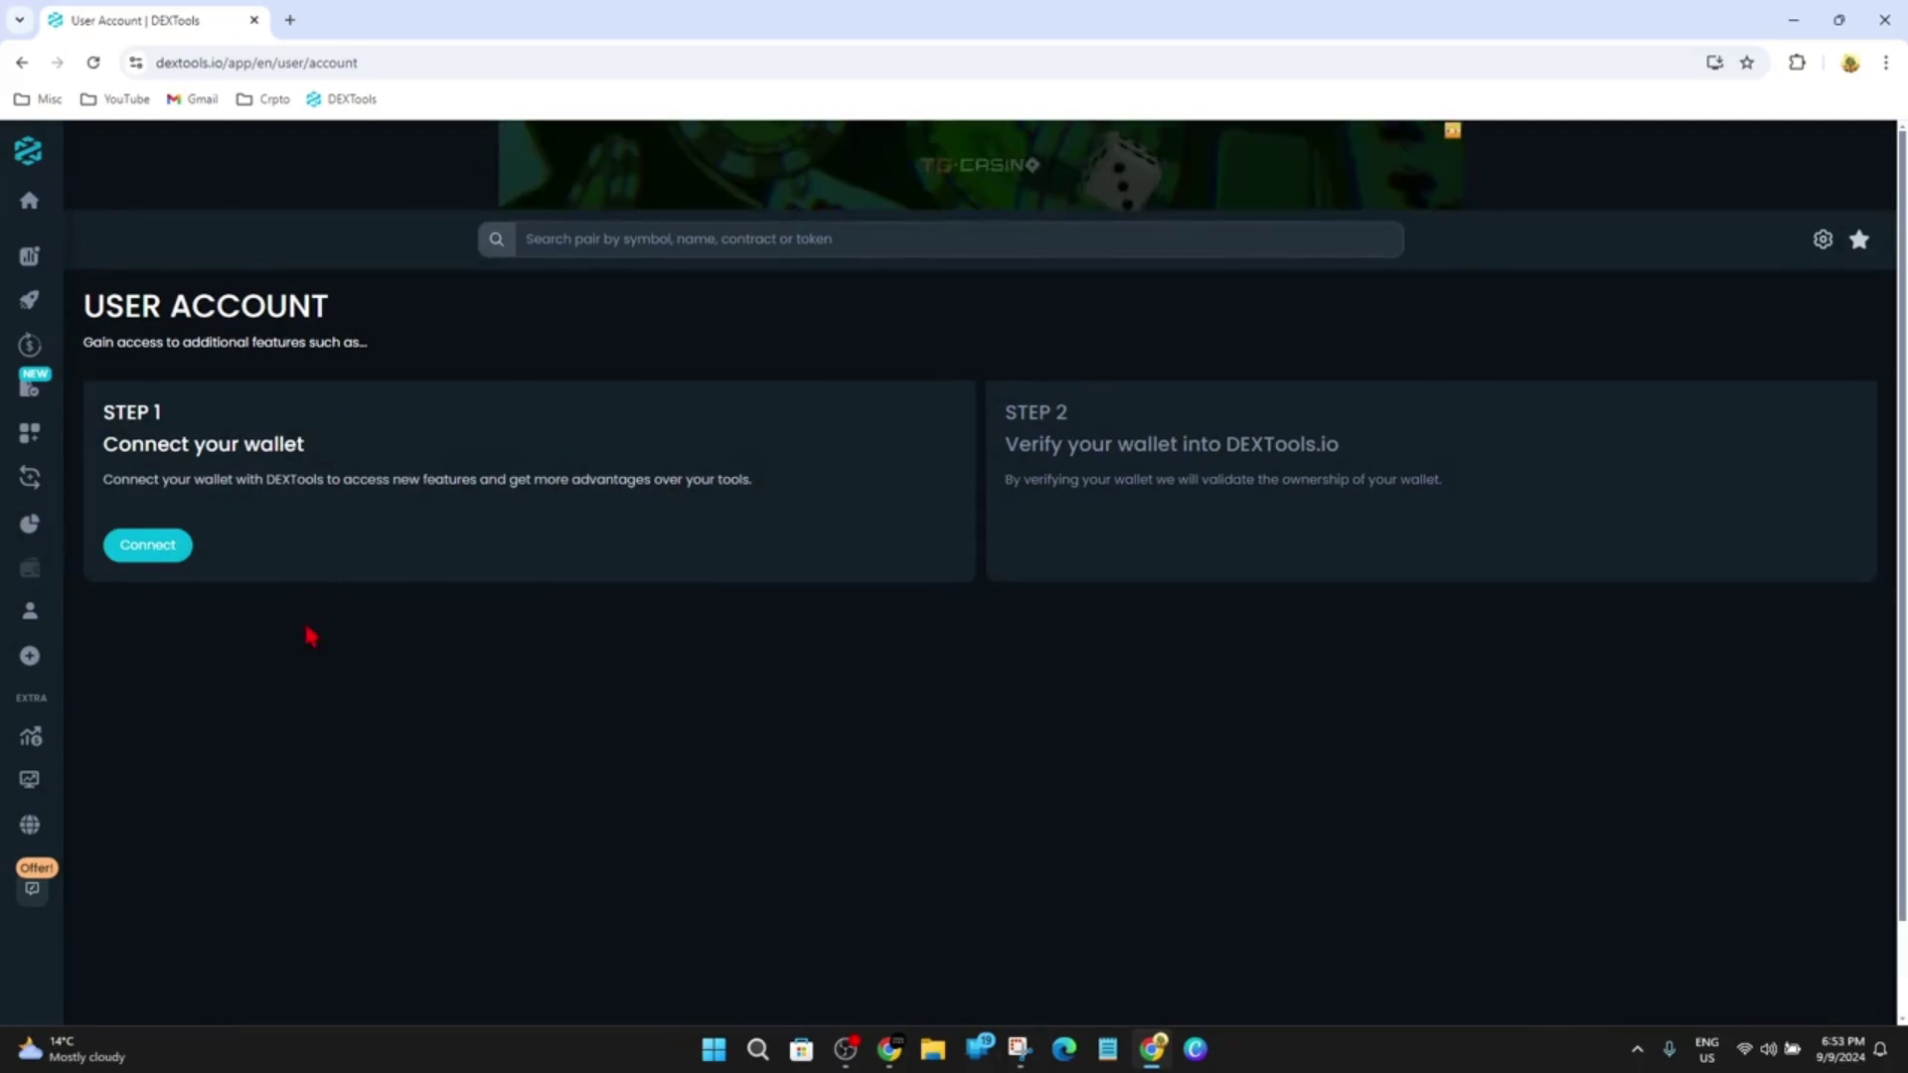
{"action": "left_click", "coordinate": [159, 552]}
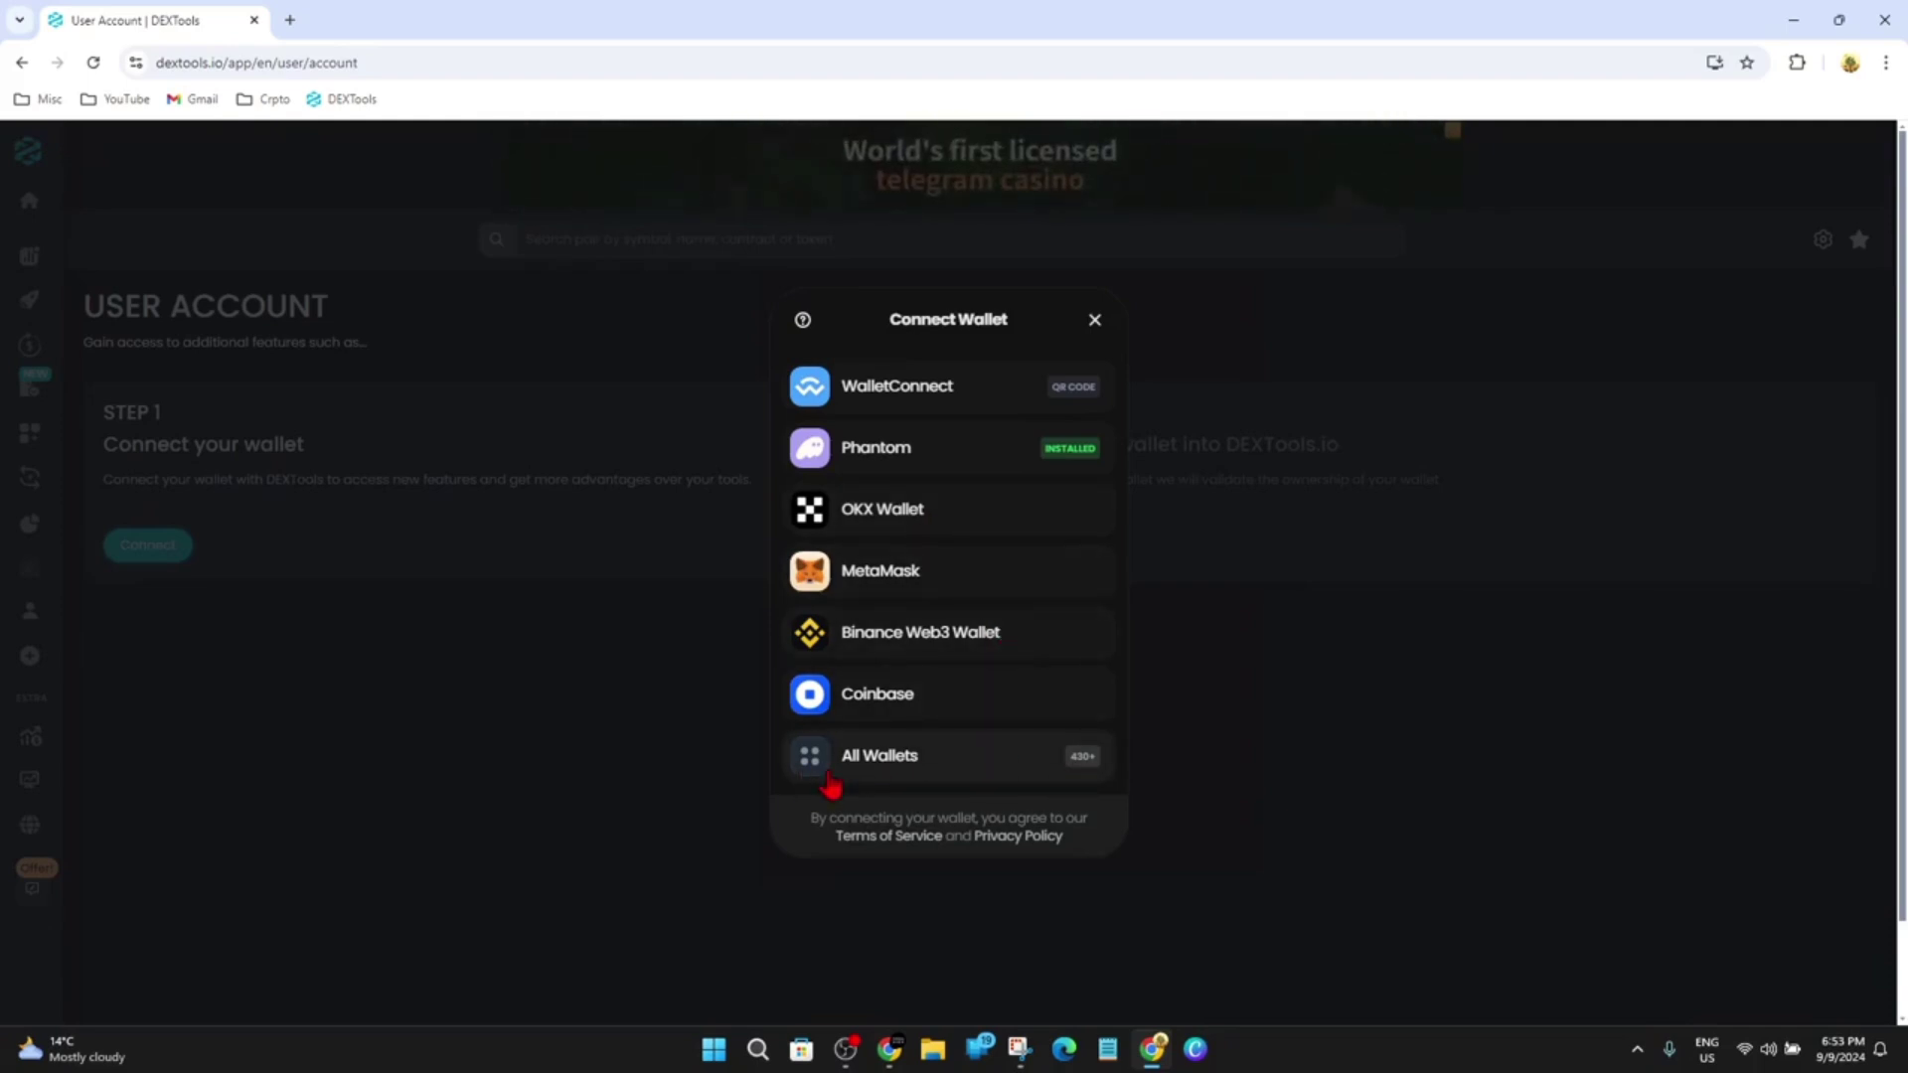
{"action": "left_click", "coordinate": [1086, 760]}
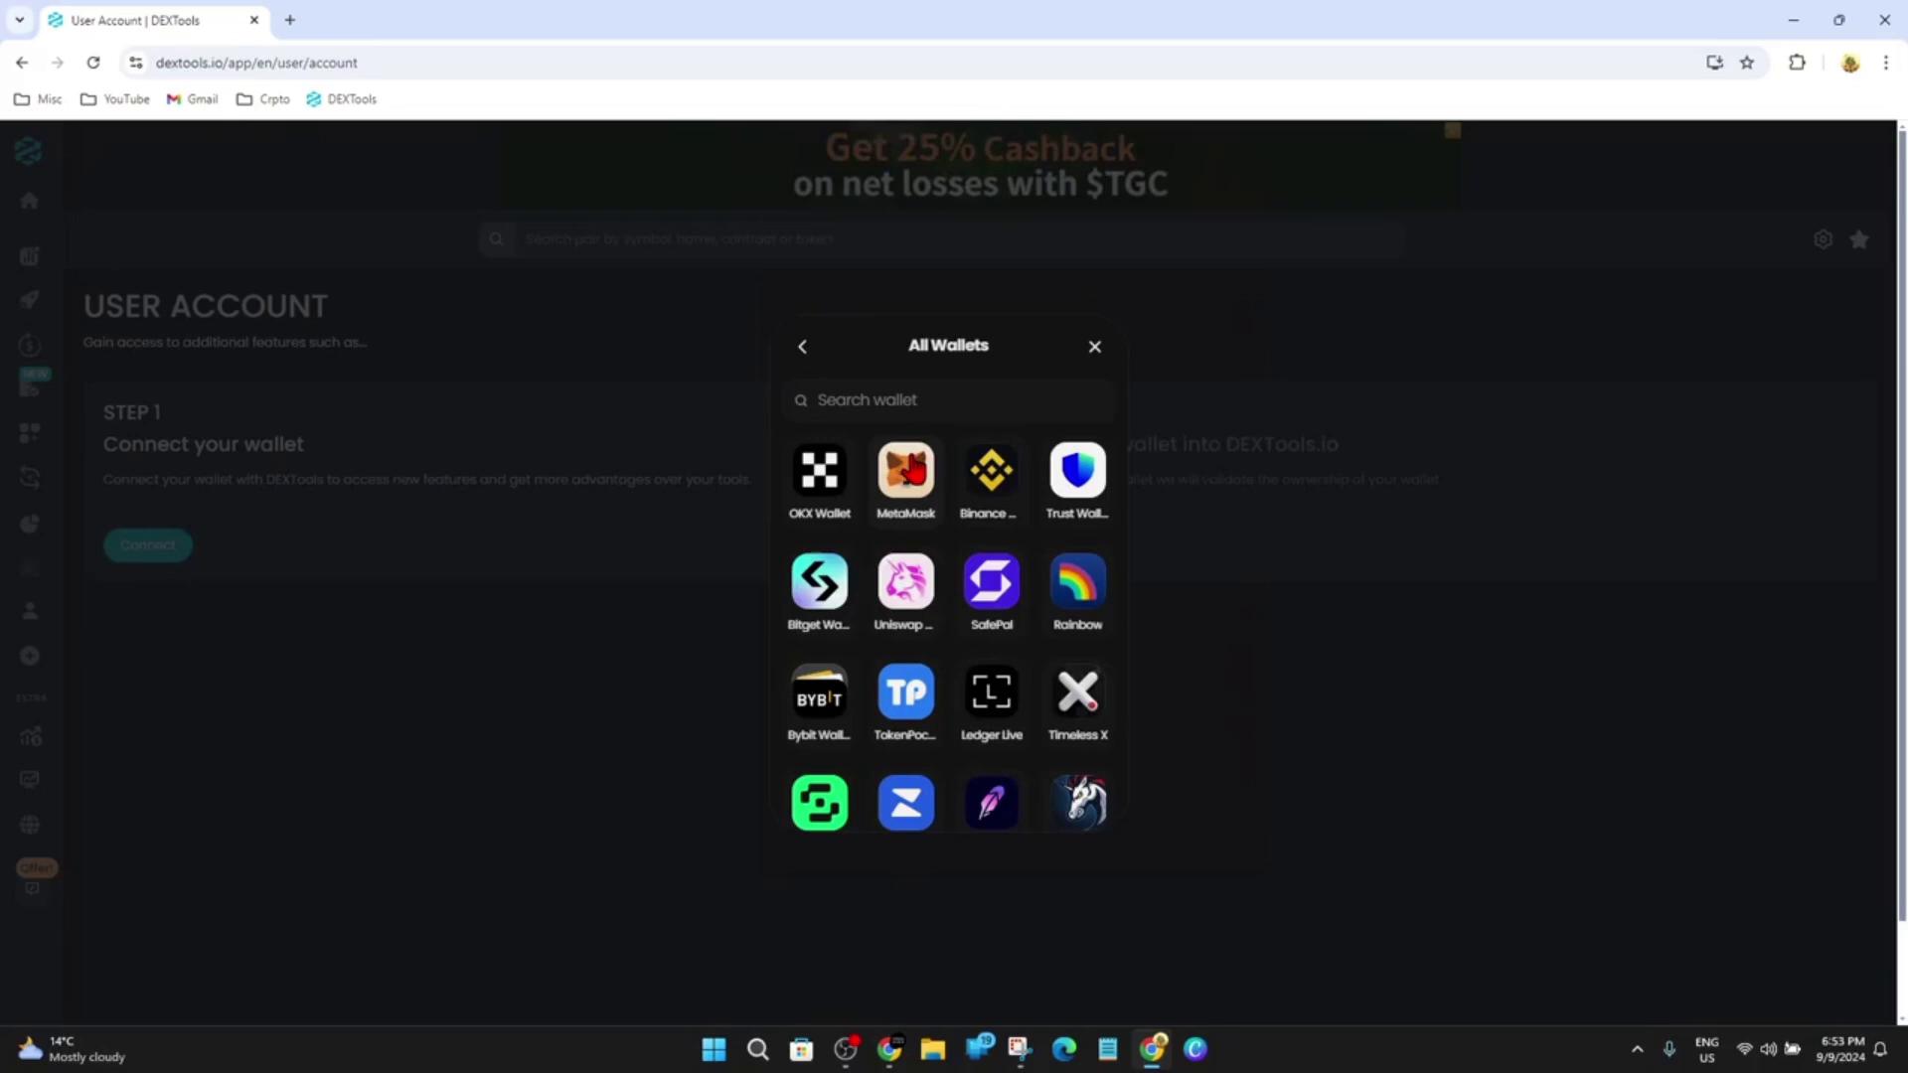
{"action": "scroll", "coordinate": [887, 729], "scroll_direction": "down", "scroll_amount": 2}
{"action": "scroll", "coordinate": [988, 541], "scroll_direction": "down", "scroll_amount": 3}
{"action": "scroll", "coordinate": [963, 630], "scroll_direction": "down", "scroll_amount": 3}
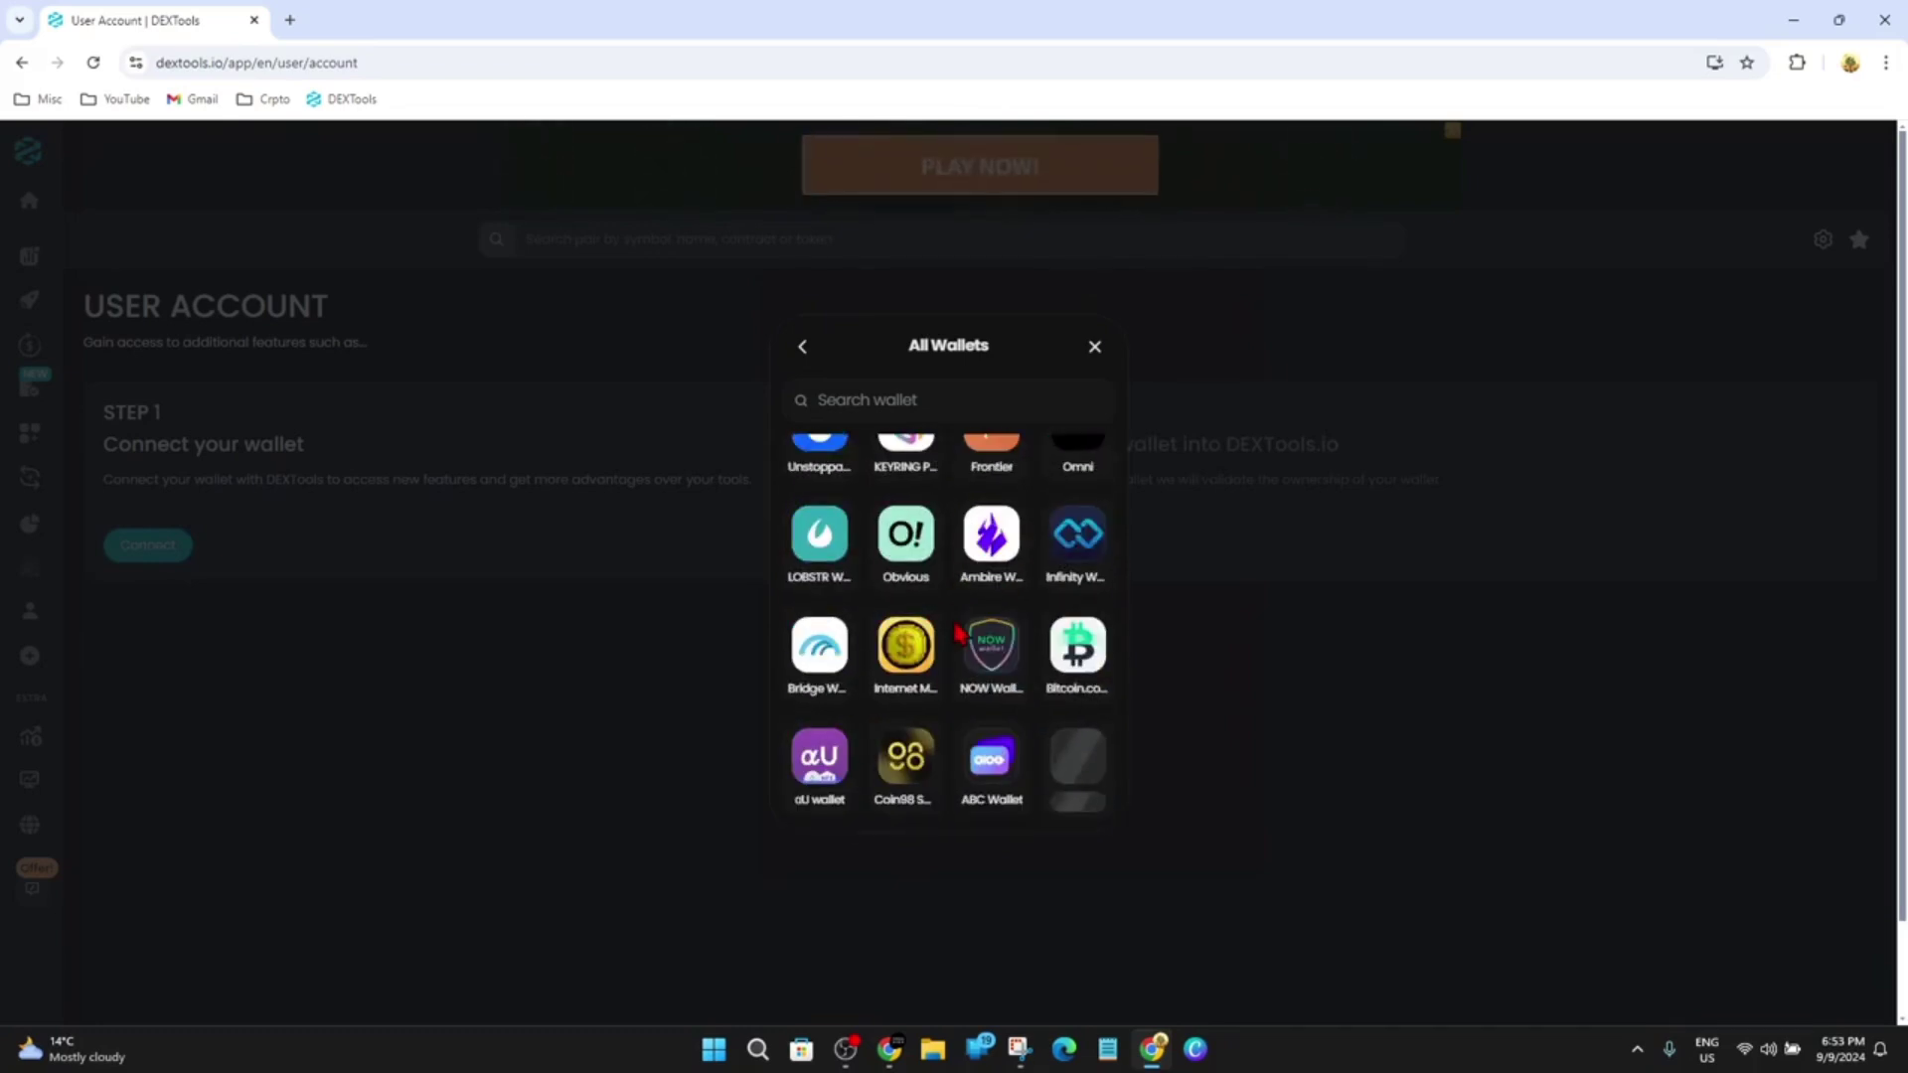
{"action": "scroll", "coordinate": [955, 634], "scroll_direction": "up", "scroll_amount": 2}
{"action": "scroll", "coordinate": [954, 631], "scroll_direction": "up", "scroll_amount": 3}
{"action": "scroll", "coordinate": [952, 628], "scroll_direction": "up", "scroll_amount": 3}
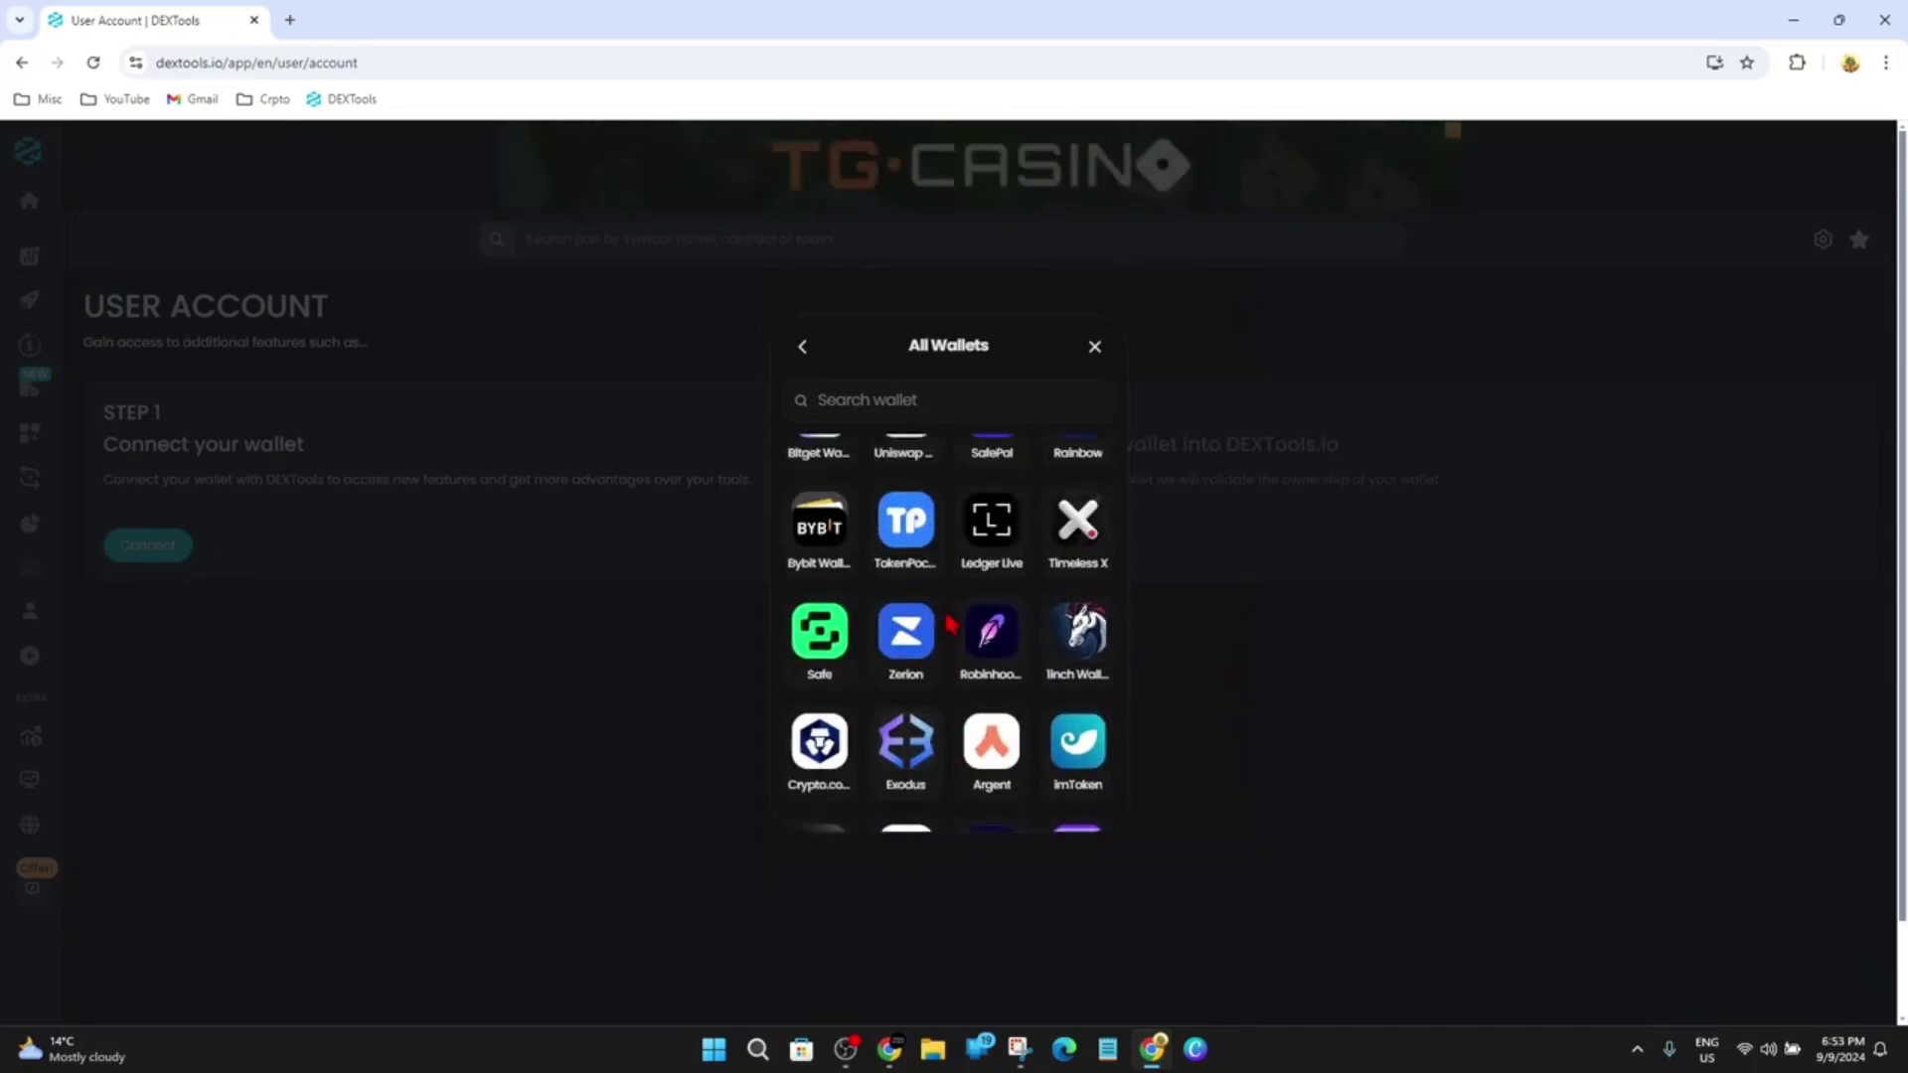
{"action": "scroll", "coordinate": [950, 624], "scroll_direction": "up", "scroll_amount": 2}
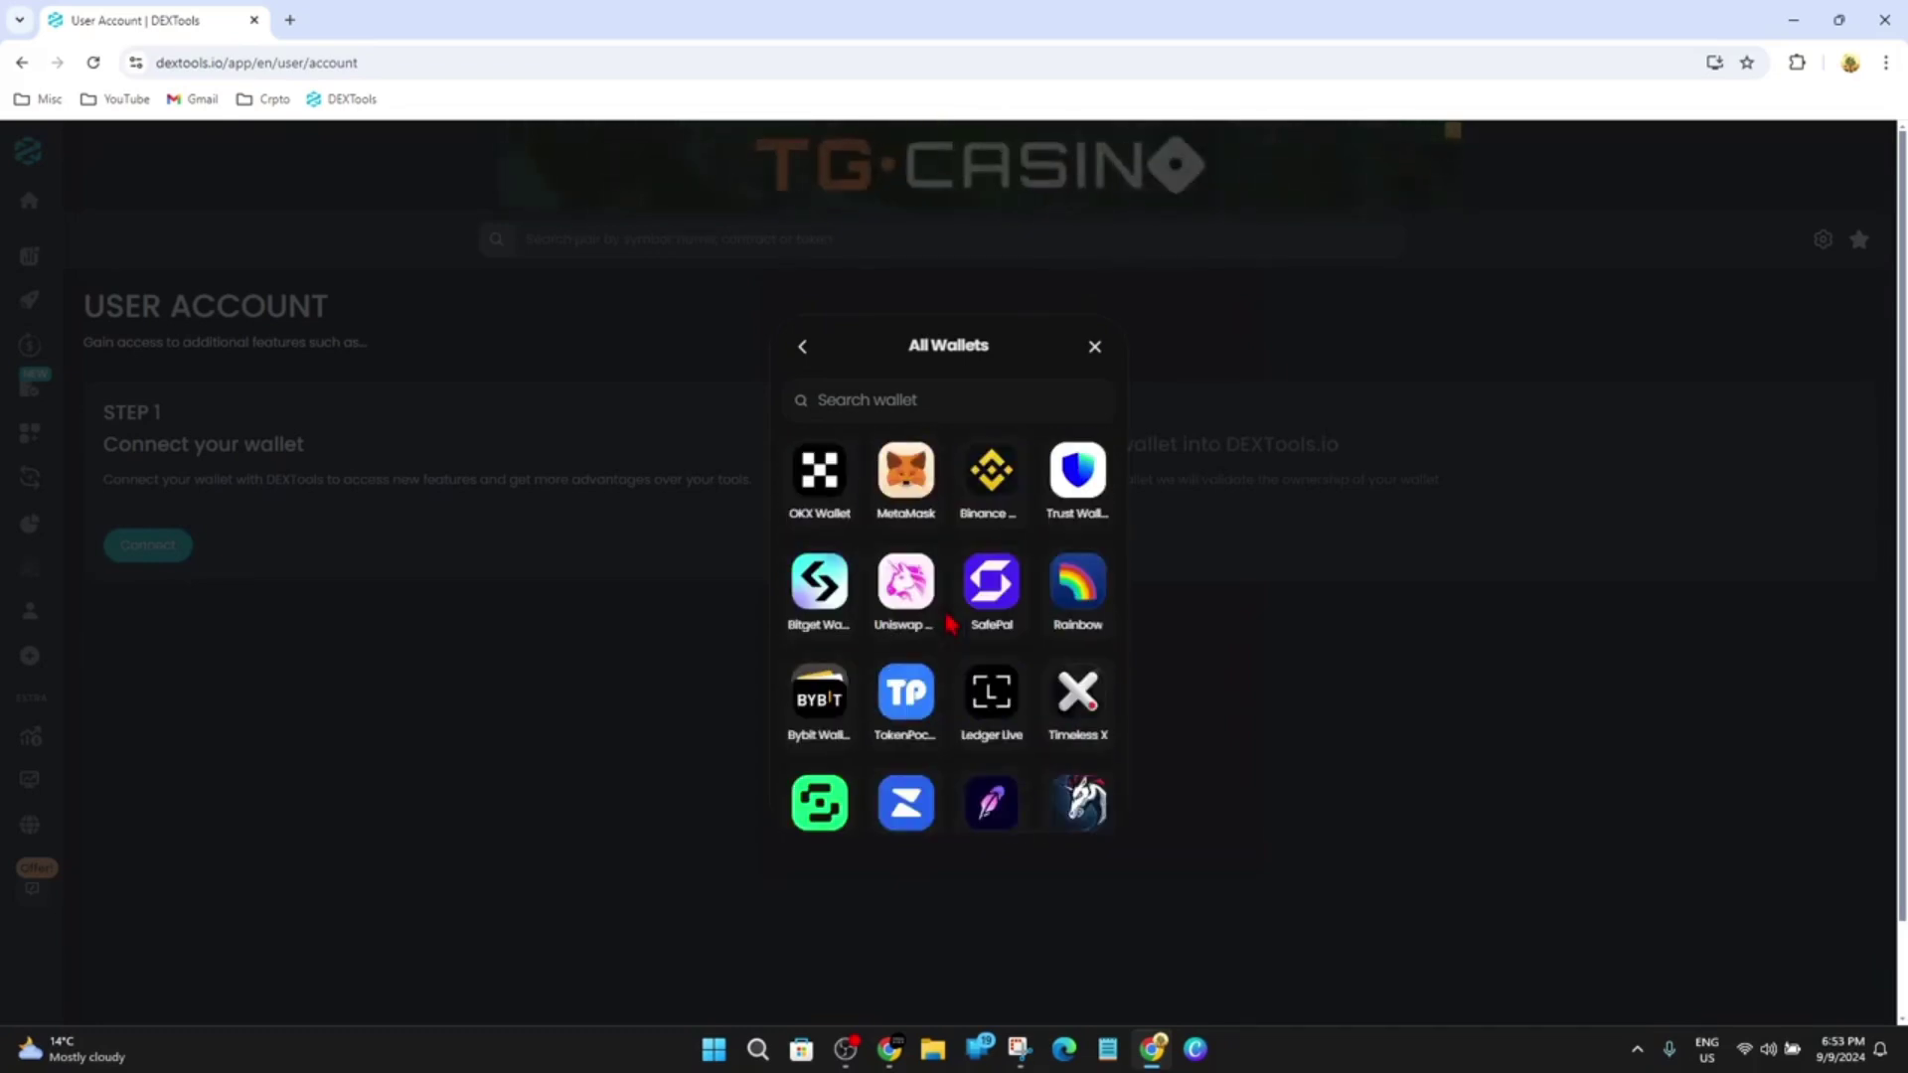
{"action": "left_click", "coordinate": [801, 348]}
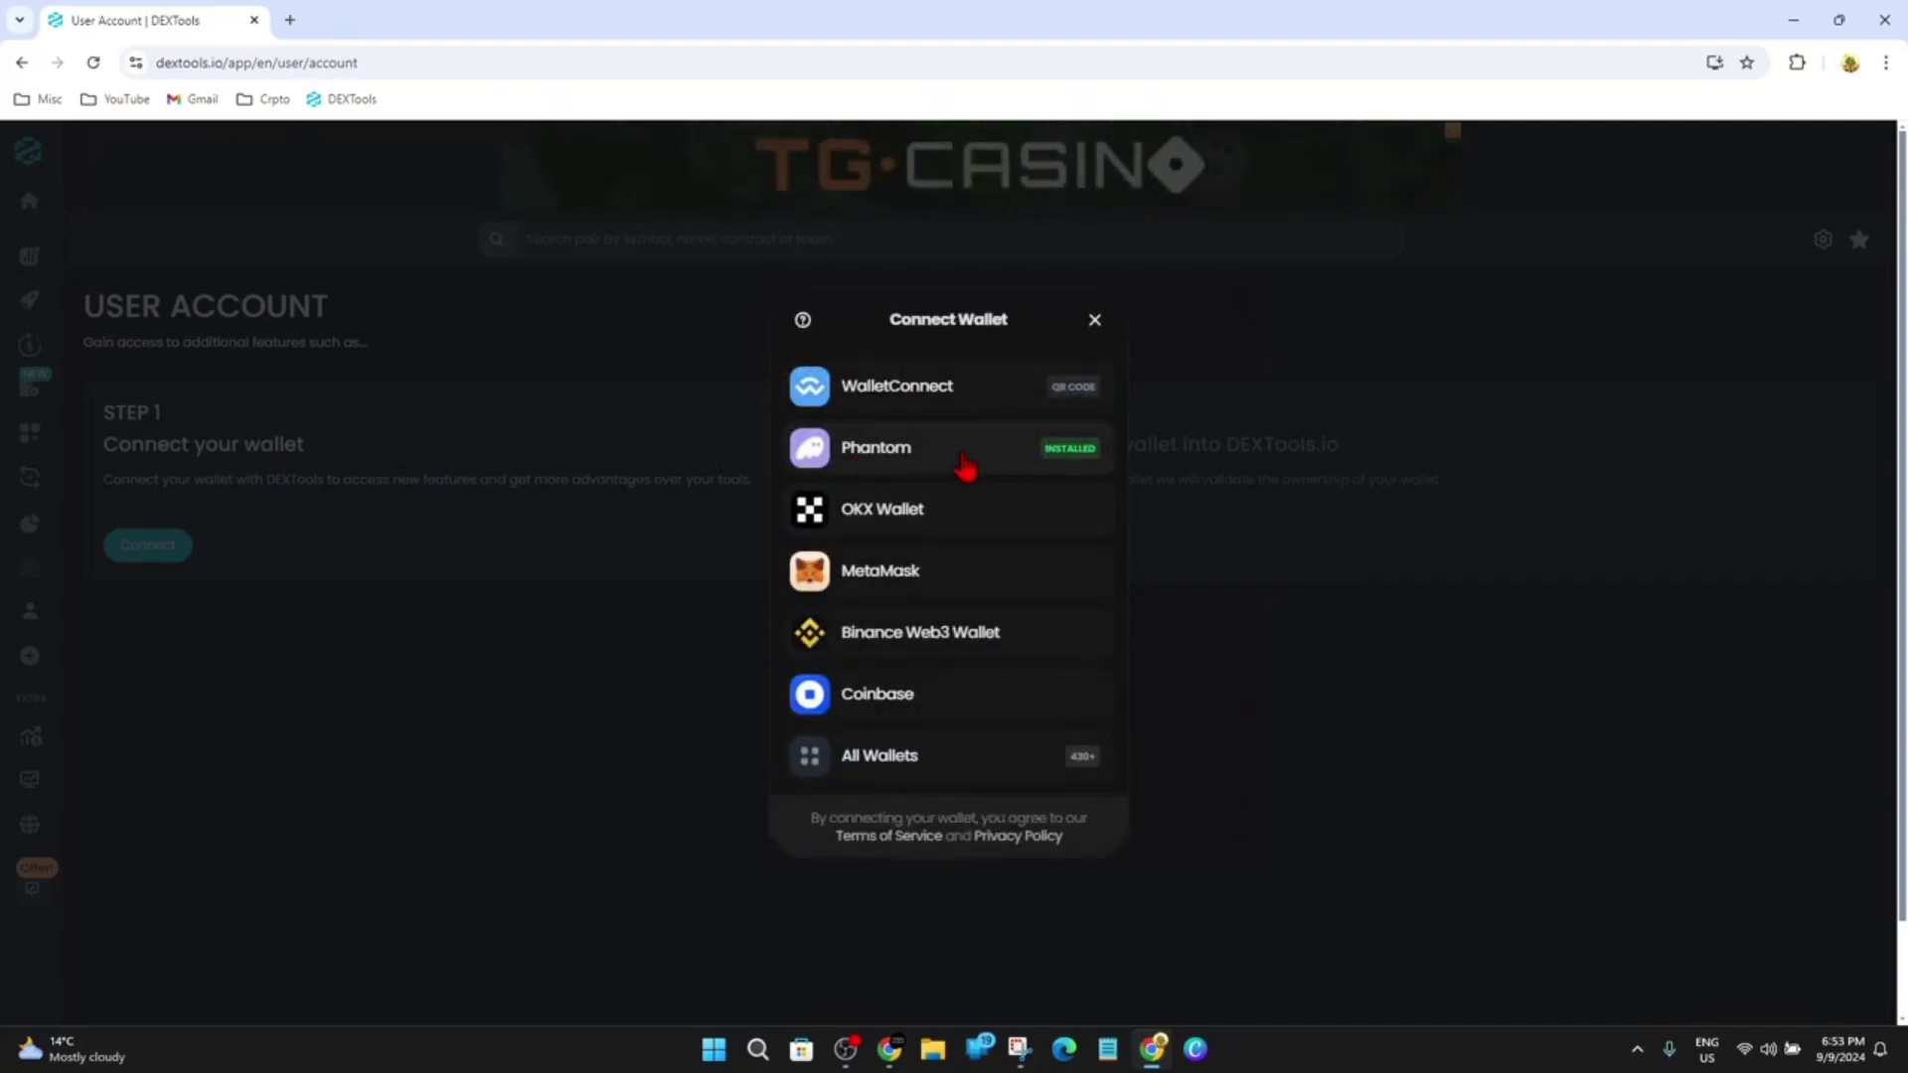
- Connect Phantom, unlock it, sign the verification message, then go back to Home
{"action": "left_click", "coordinate": [974, 460]}
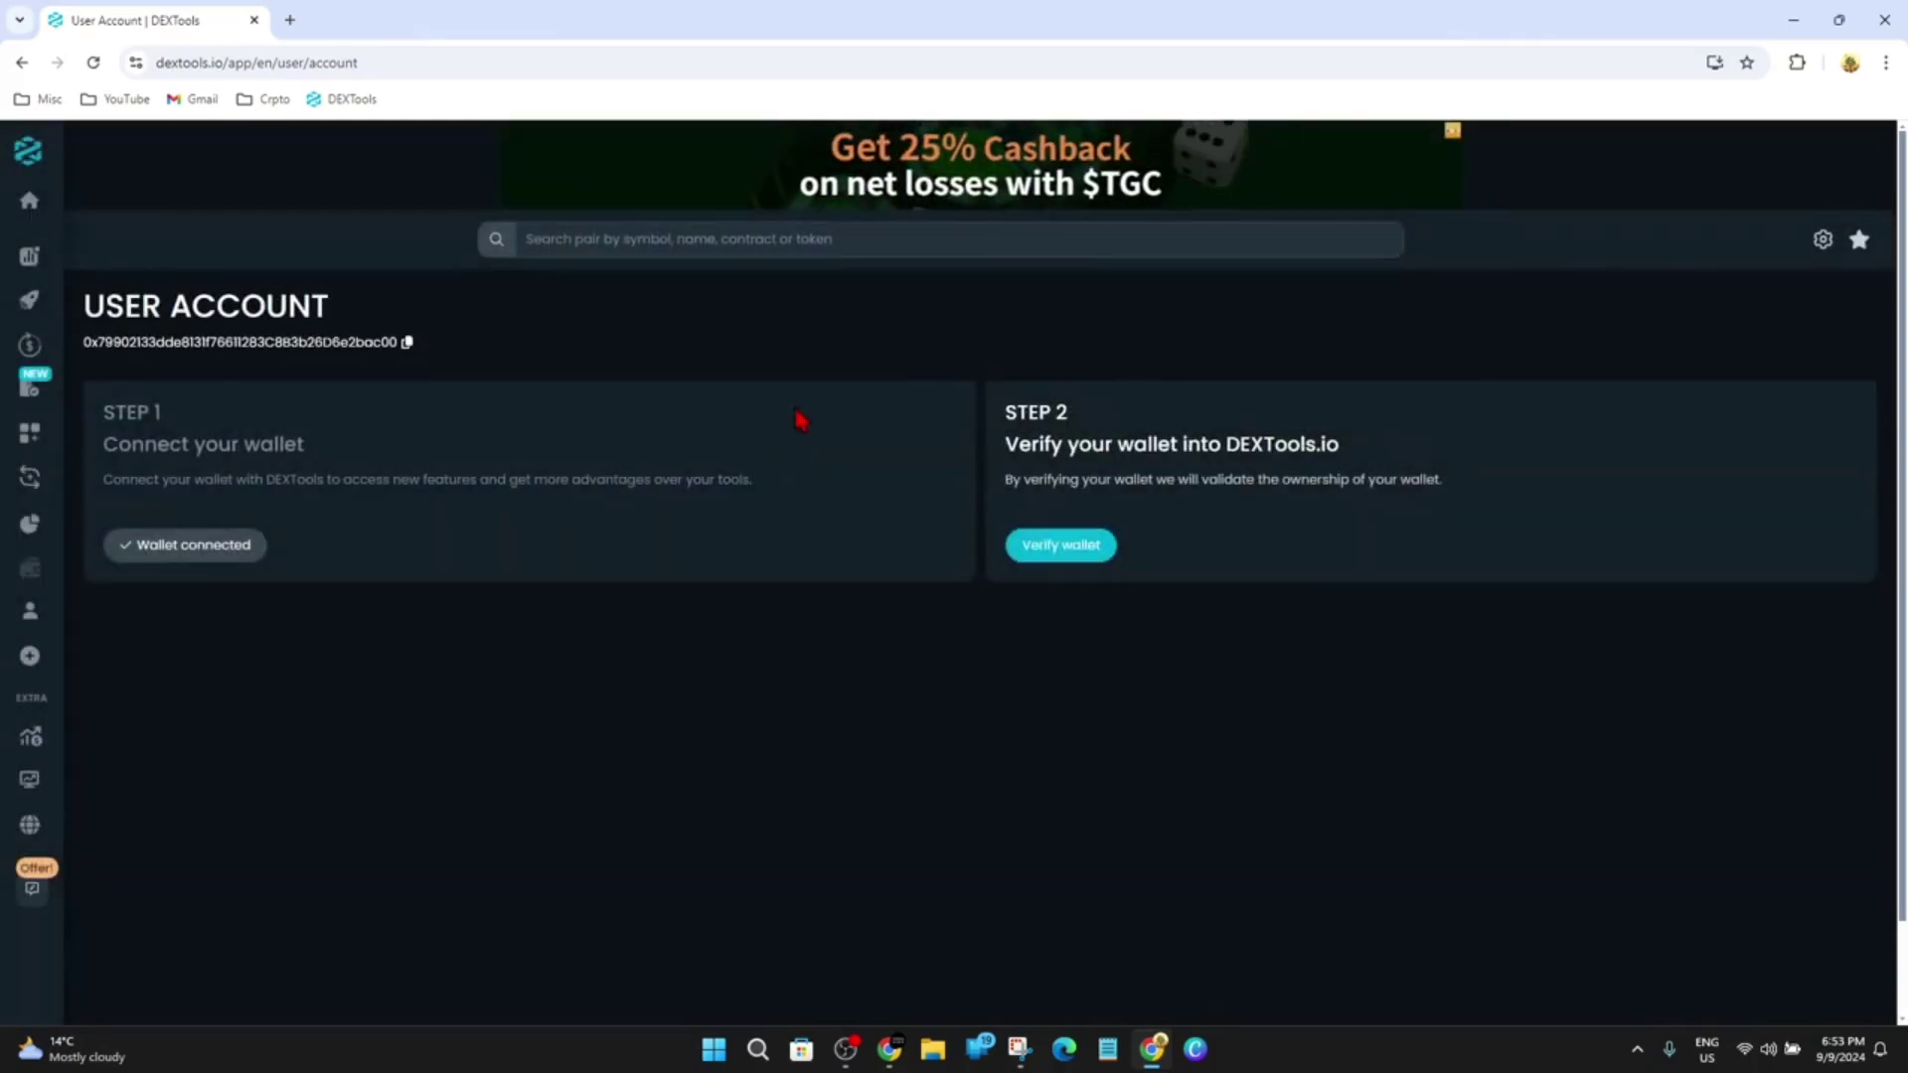
{"action": "left_click", "coordinate": [1074, 565]}
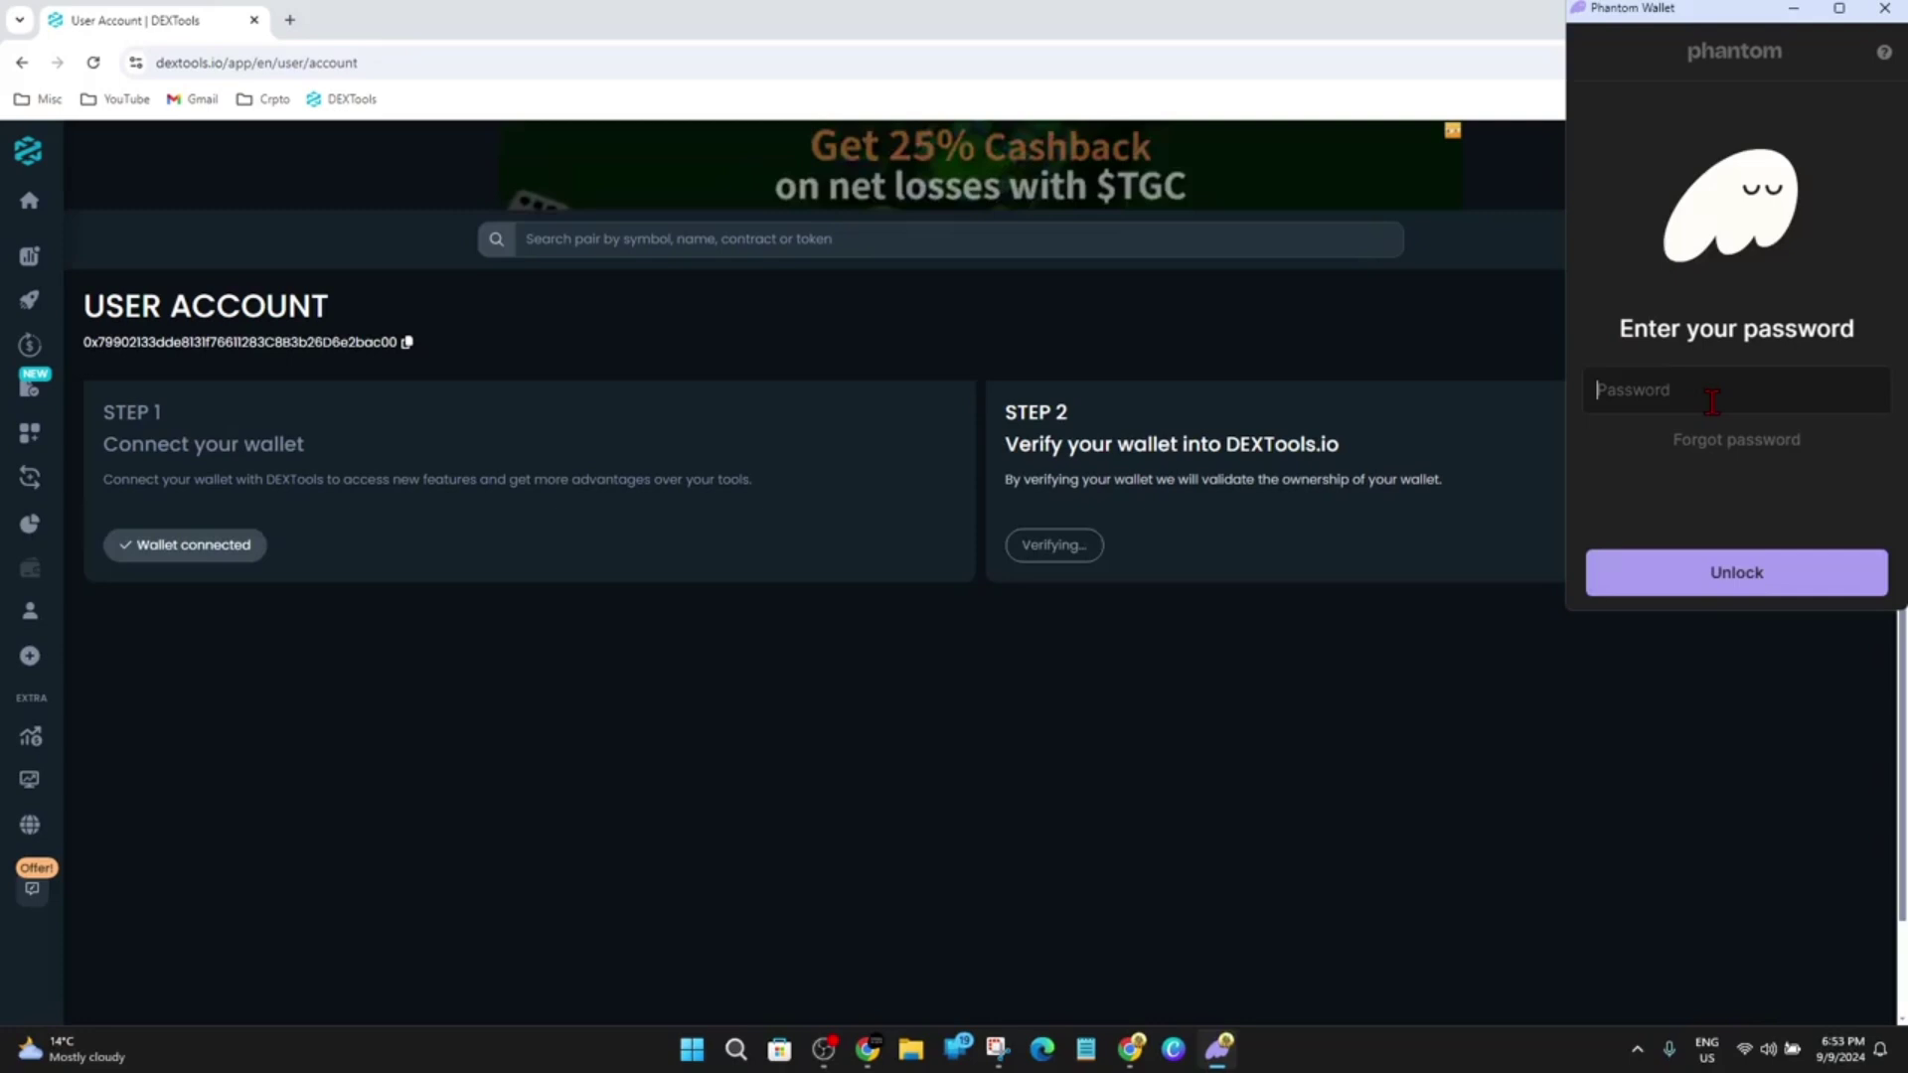
{"action": "key", "text": "ctrl+v"}
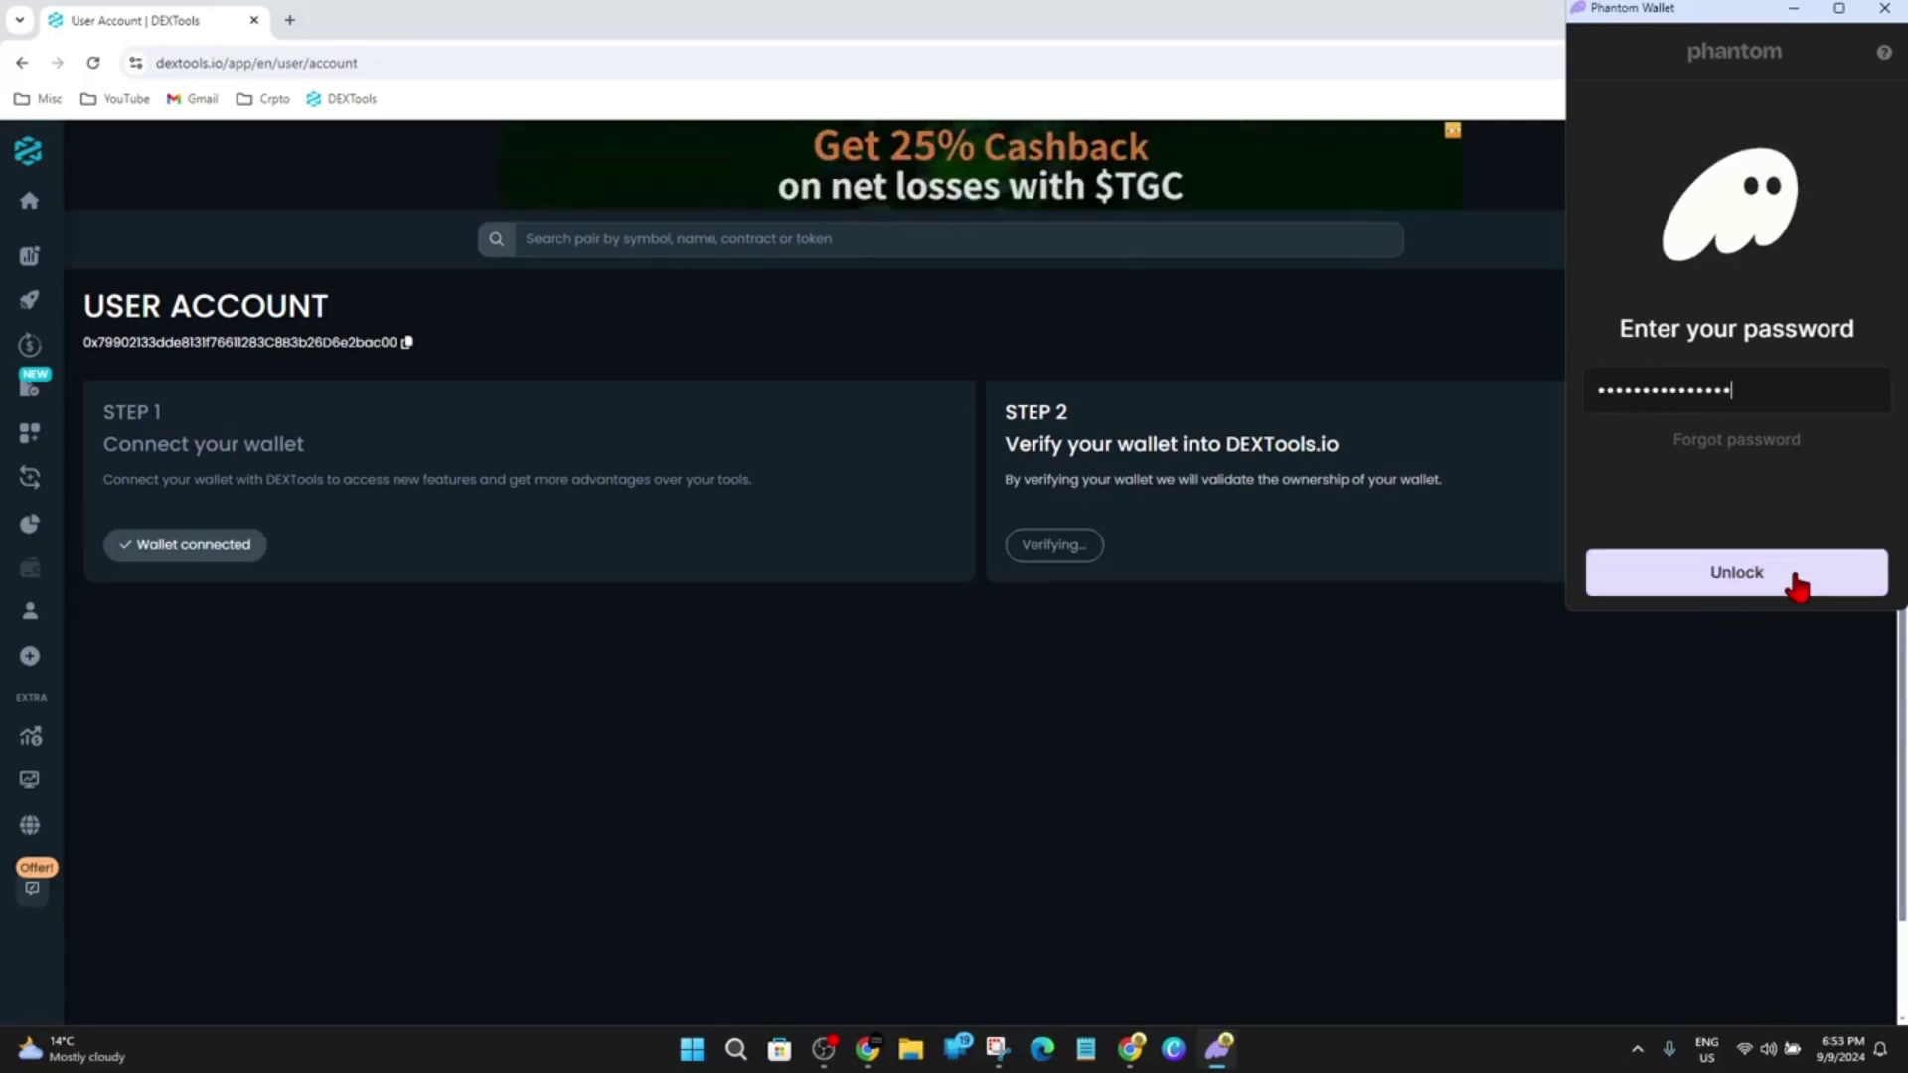
{"action": "left_click", "coordinate": [1799, 584]}
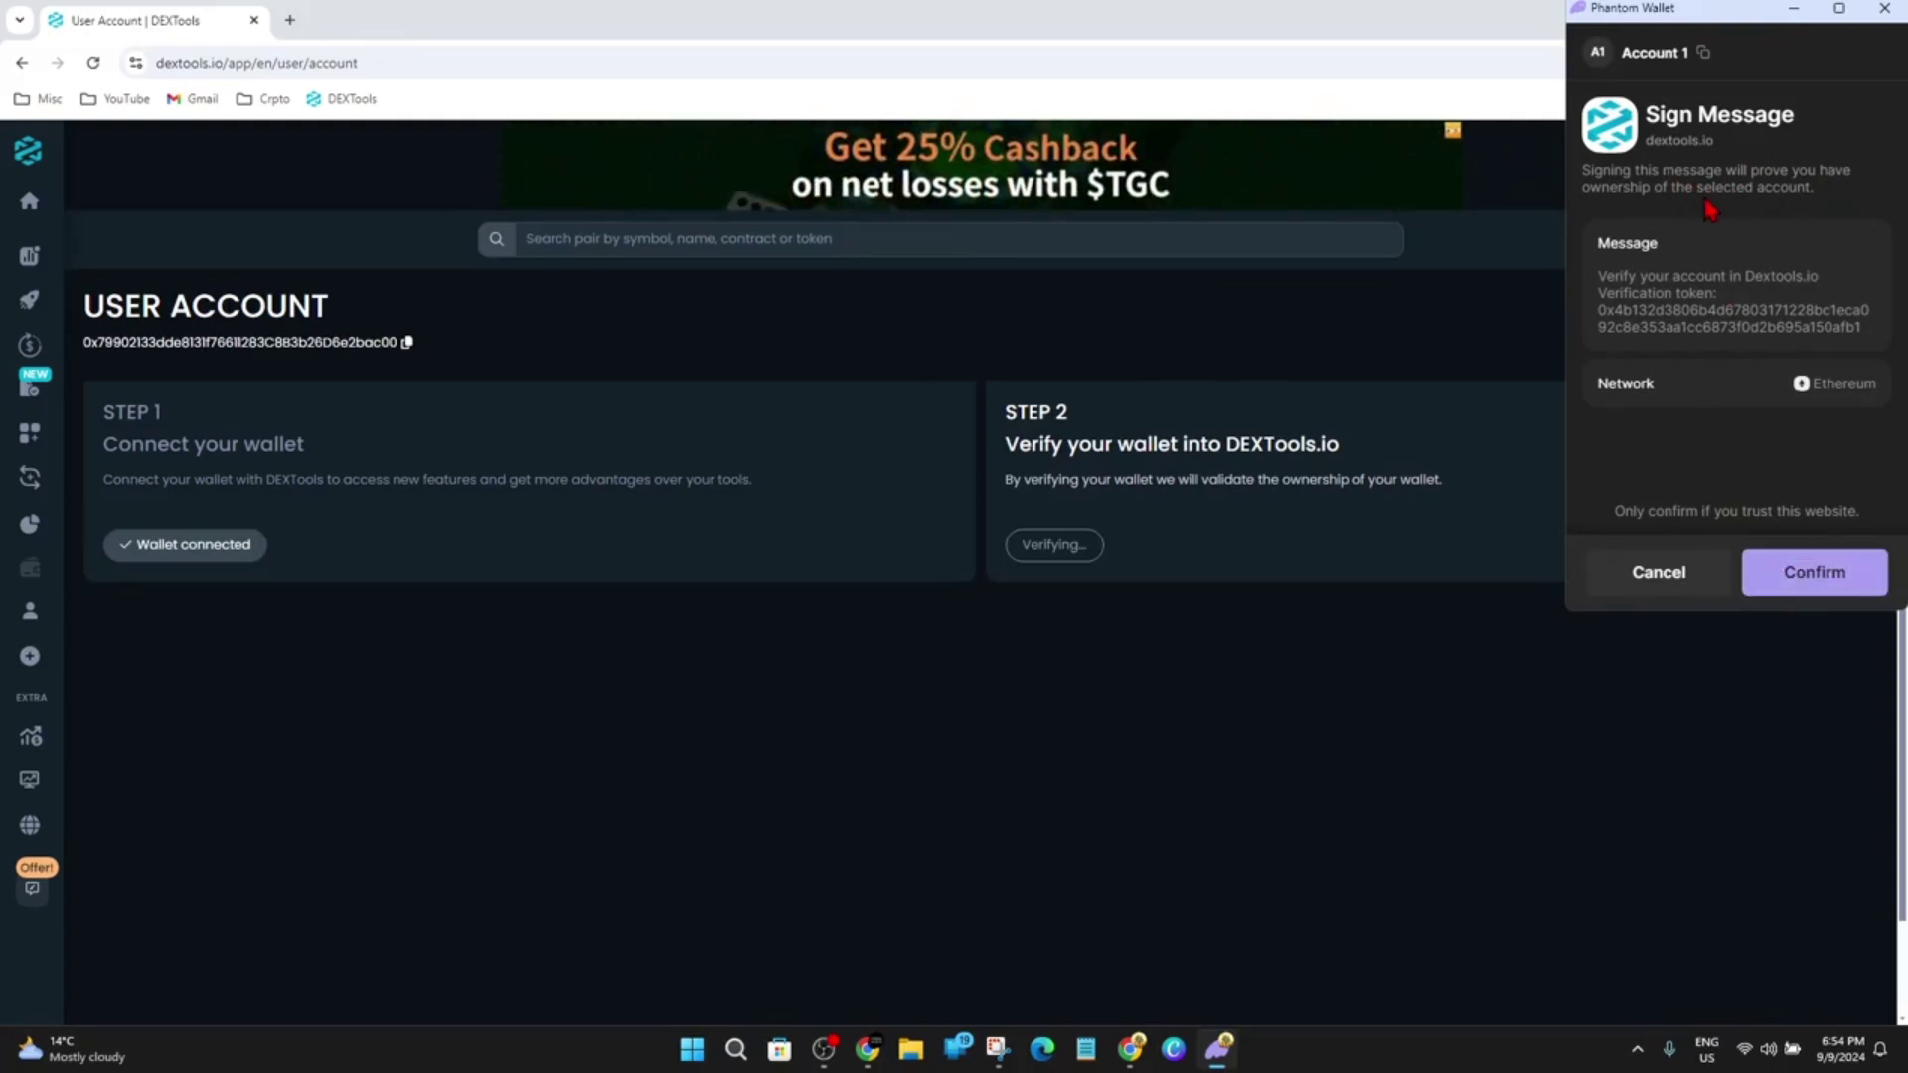
{"action": "left_click", "coordinate": [1824, 573]}
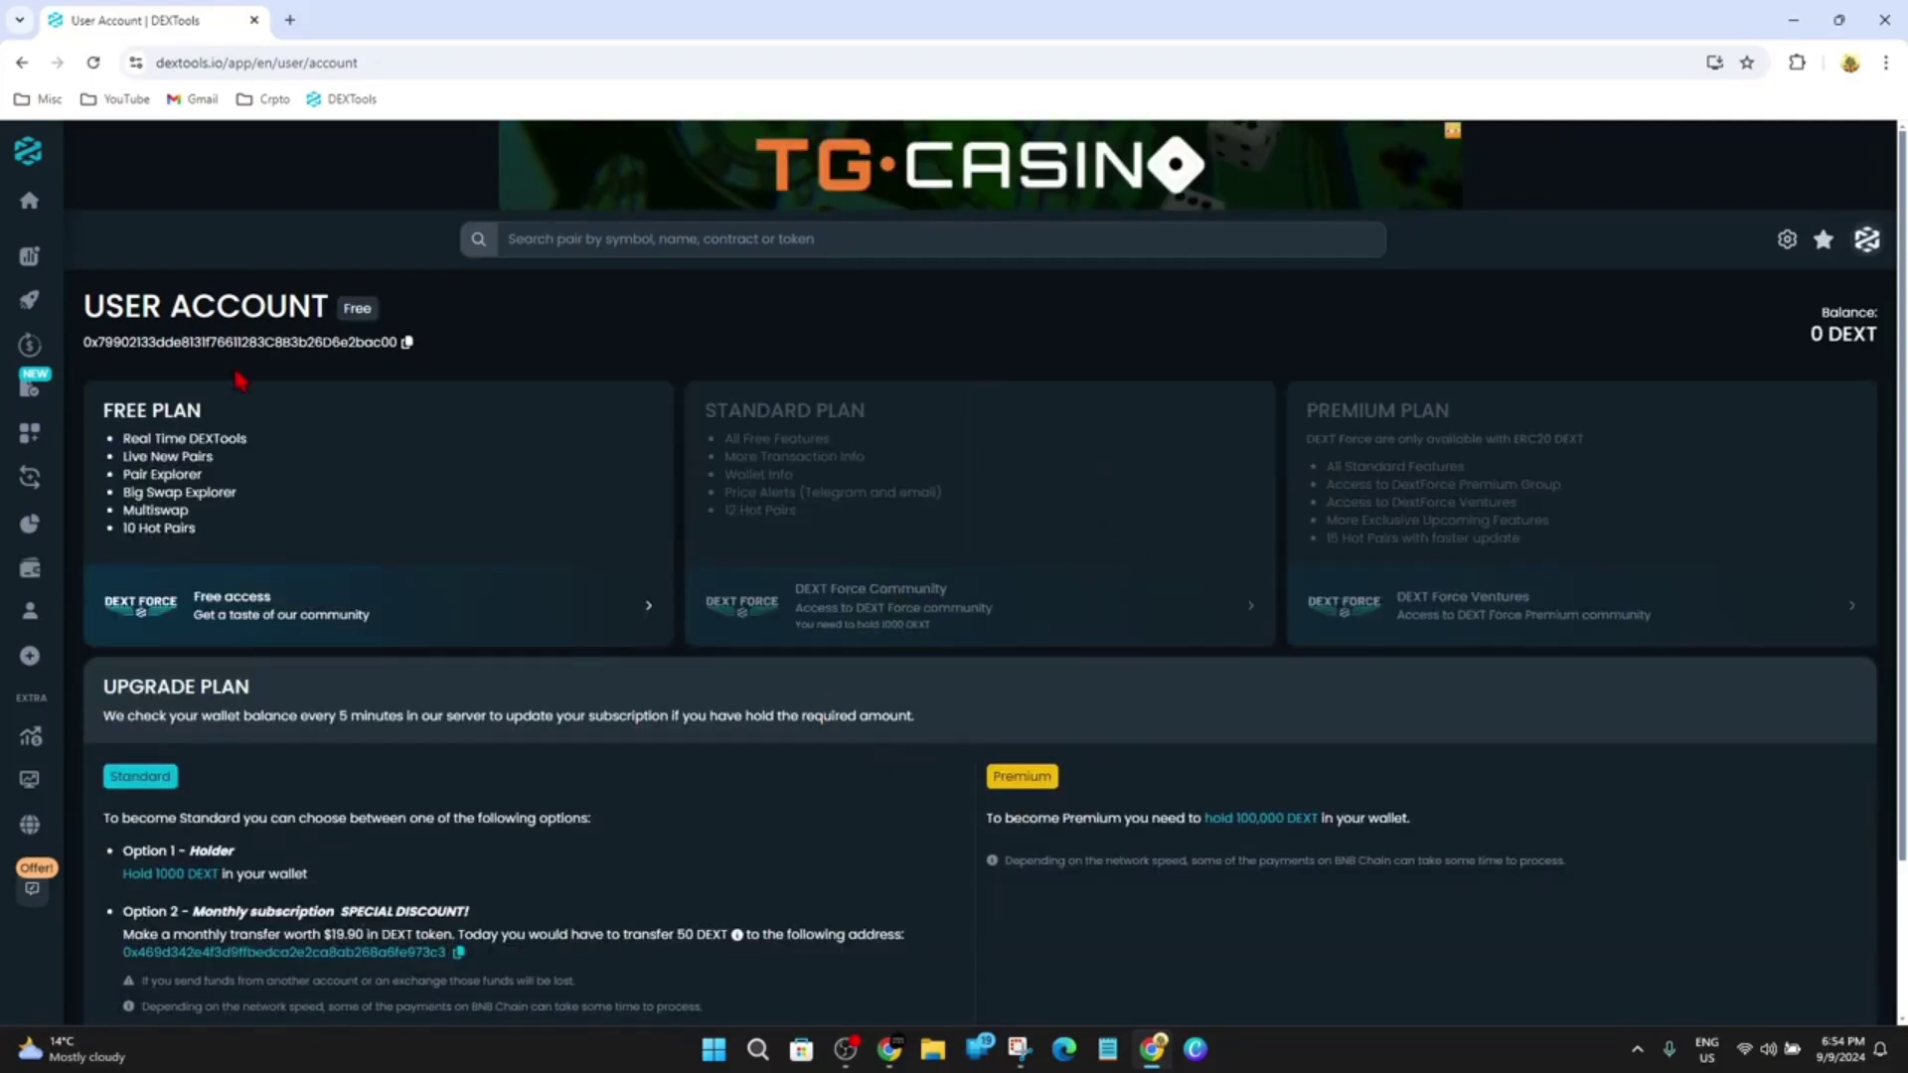
{"action": "mouse_move", "coordinate": [30, 447]}
{"action": "left_click", "coordinate": [59, 204]}
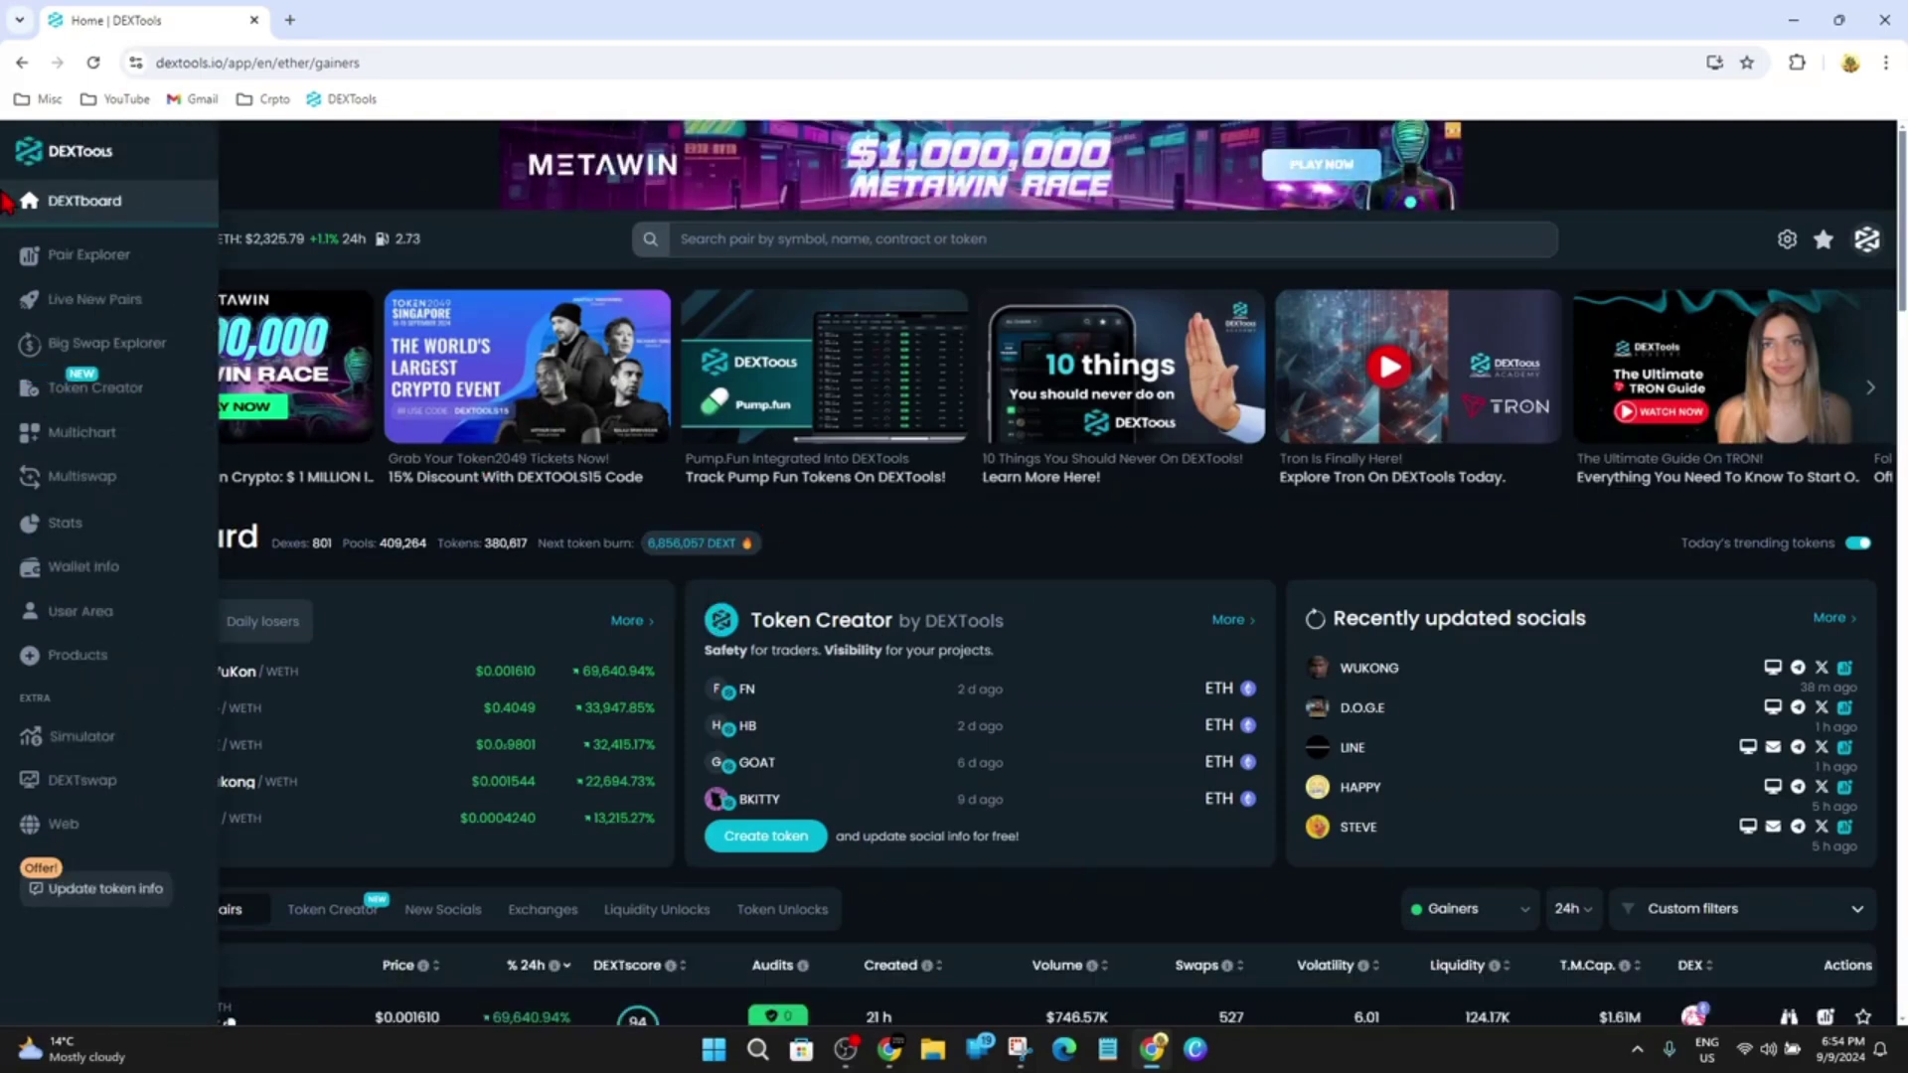
- Search 'bobo', open the BOBO/WETH pair, and flip DEXTswap to pay ETH for BOBO
{"action": "left_click", "coordinate": [795, 244]}
{"action": "type", "text": "bobo"}
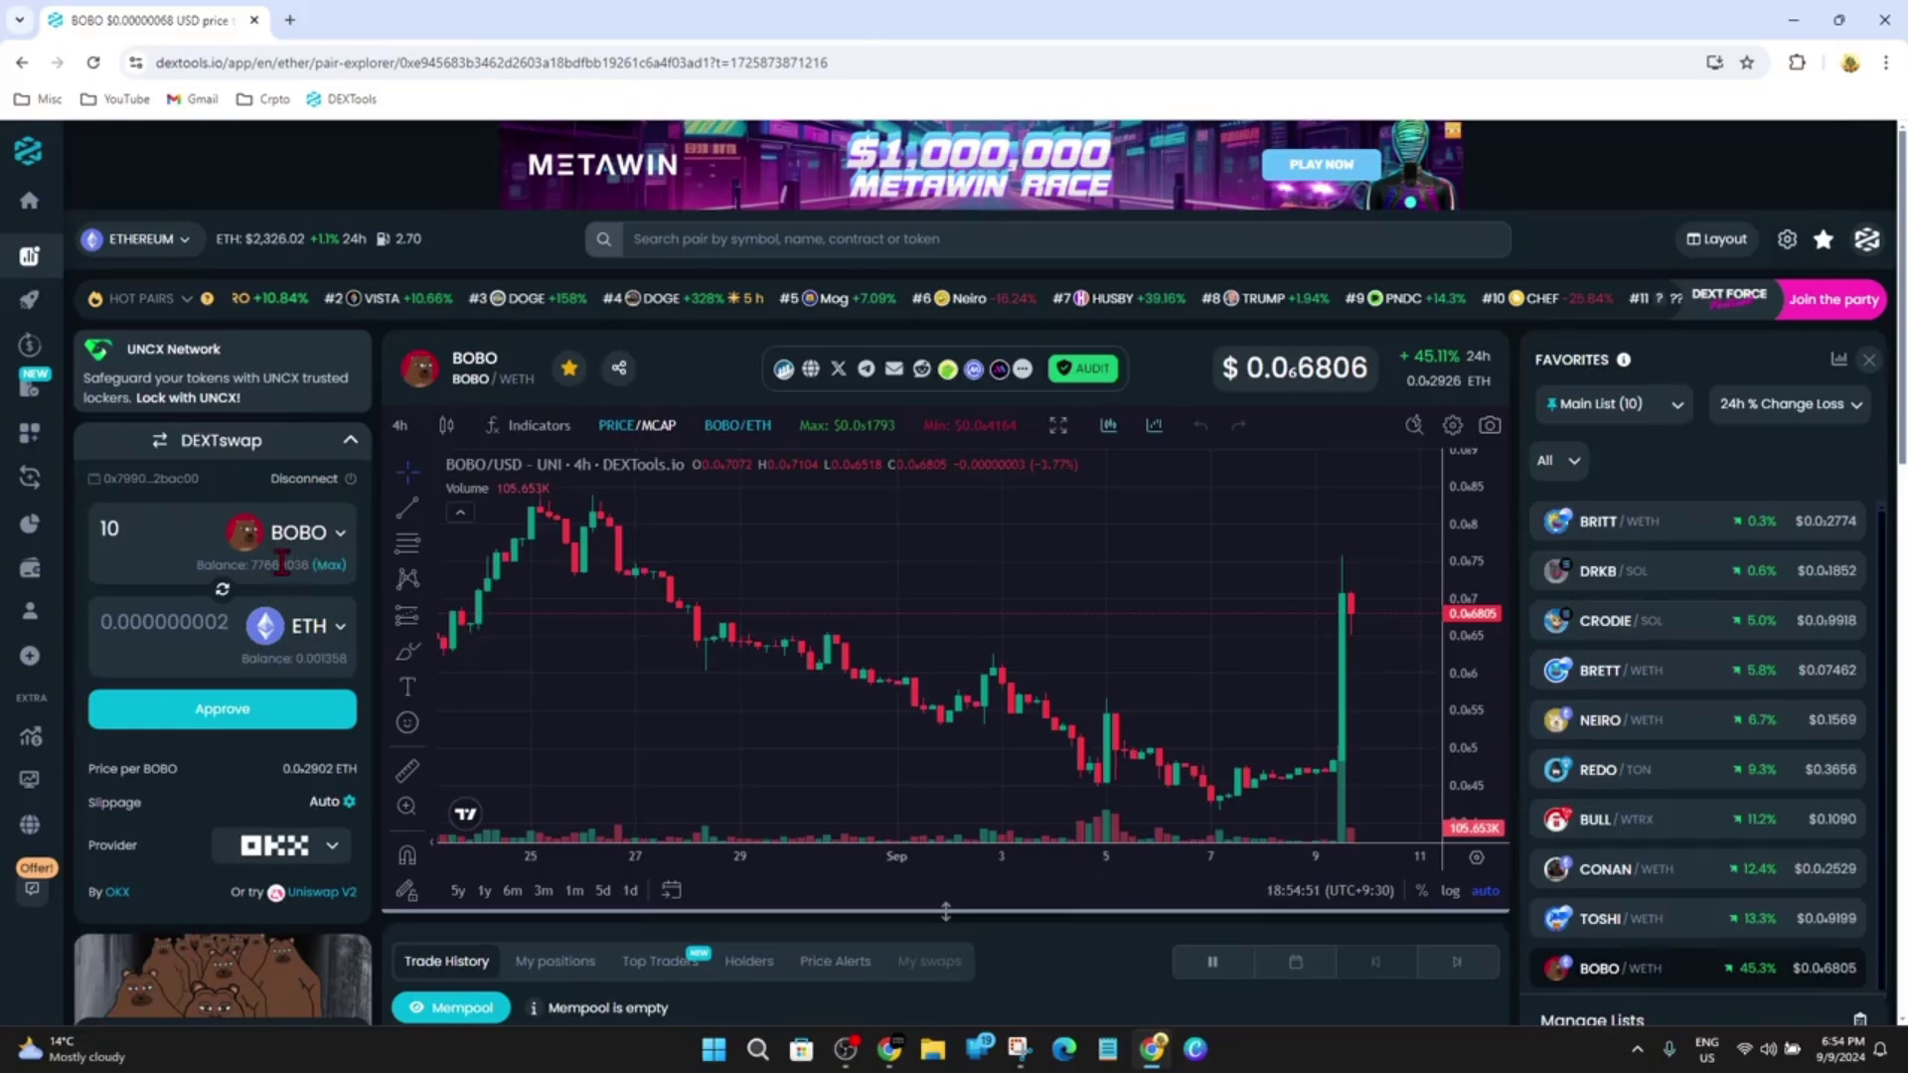
{"action": "left_click", "coordinate": [222, 590]}
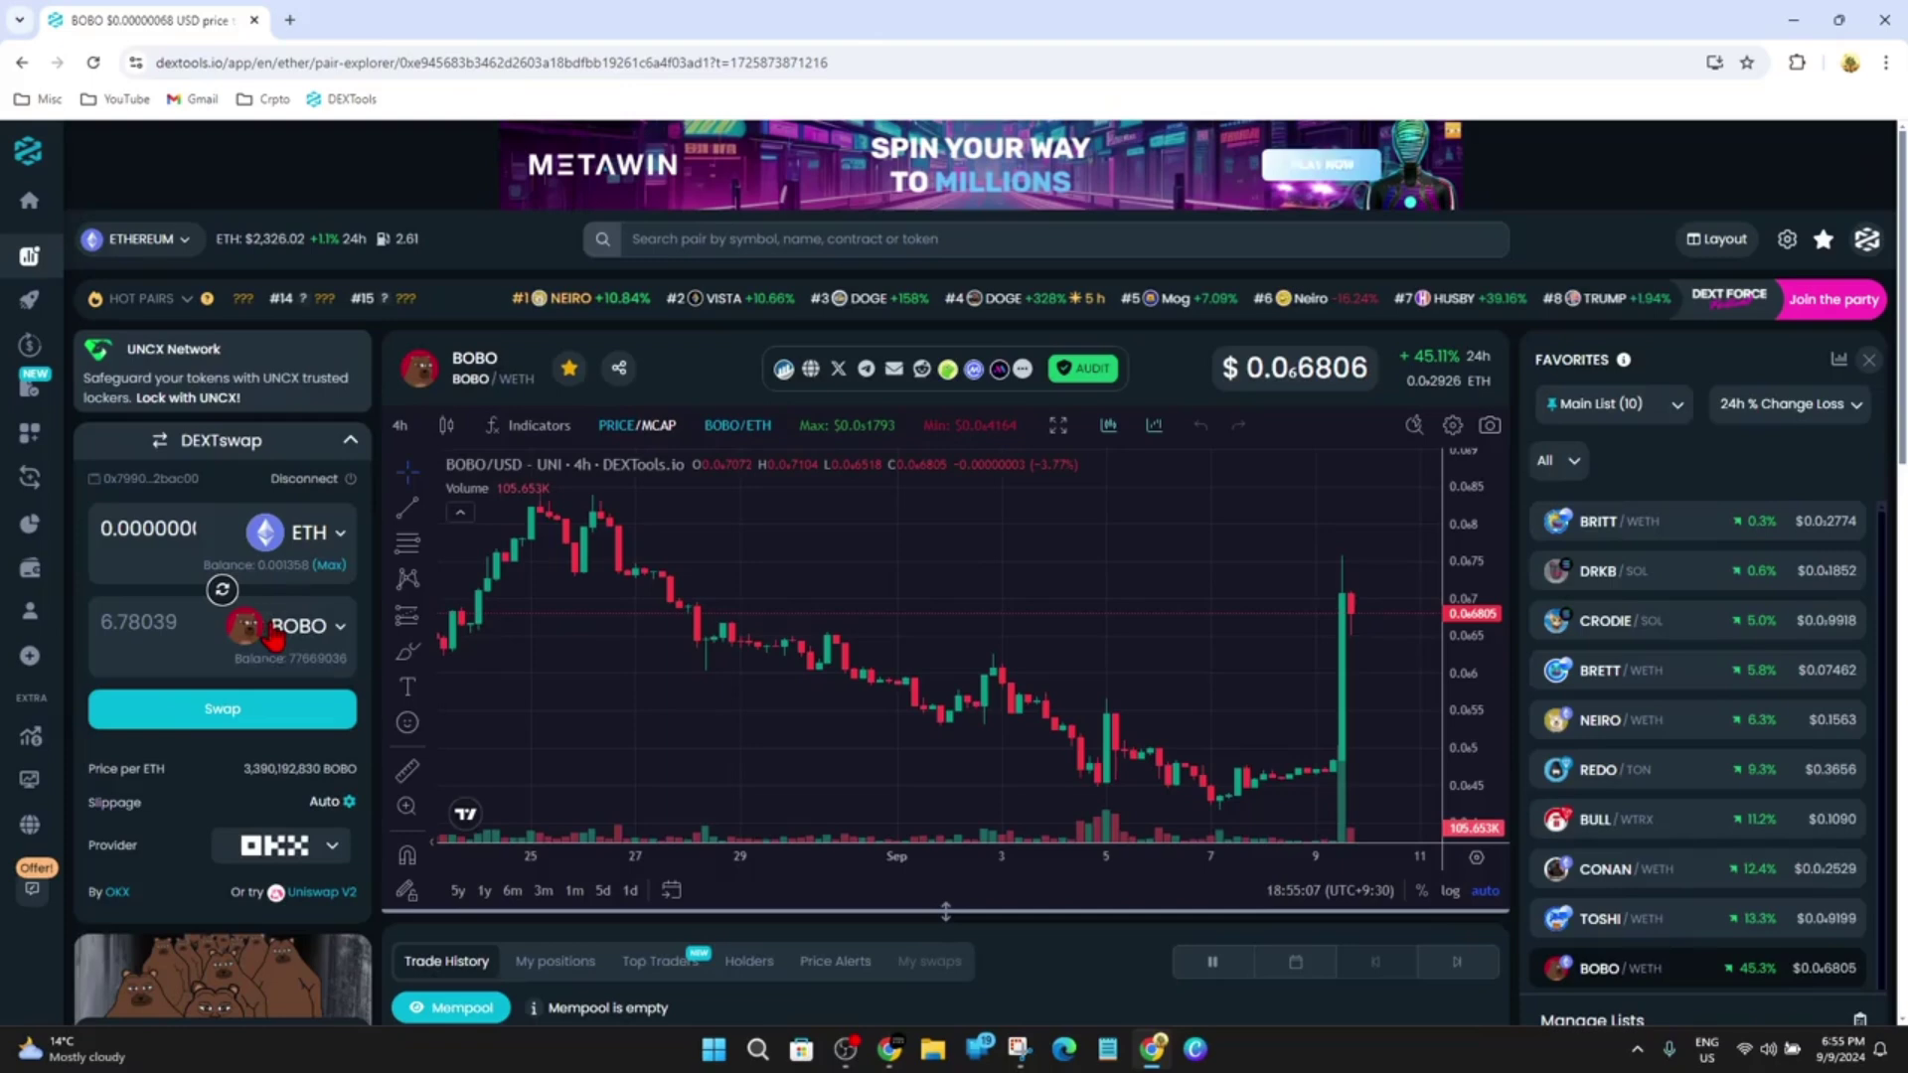
{"action": "left_click", "coordinate": [1797, 63]}
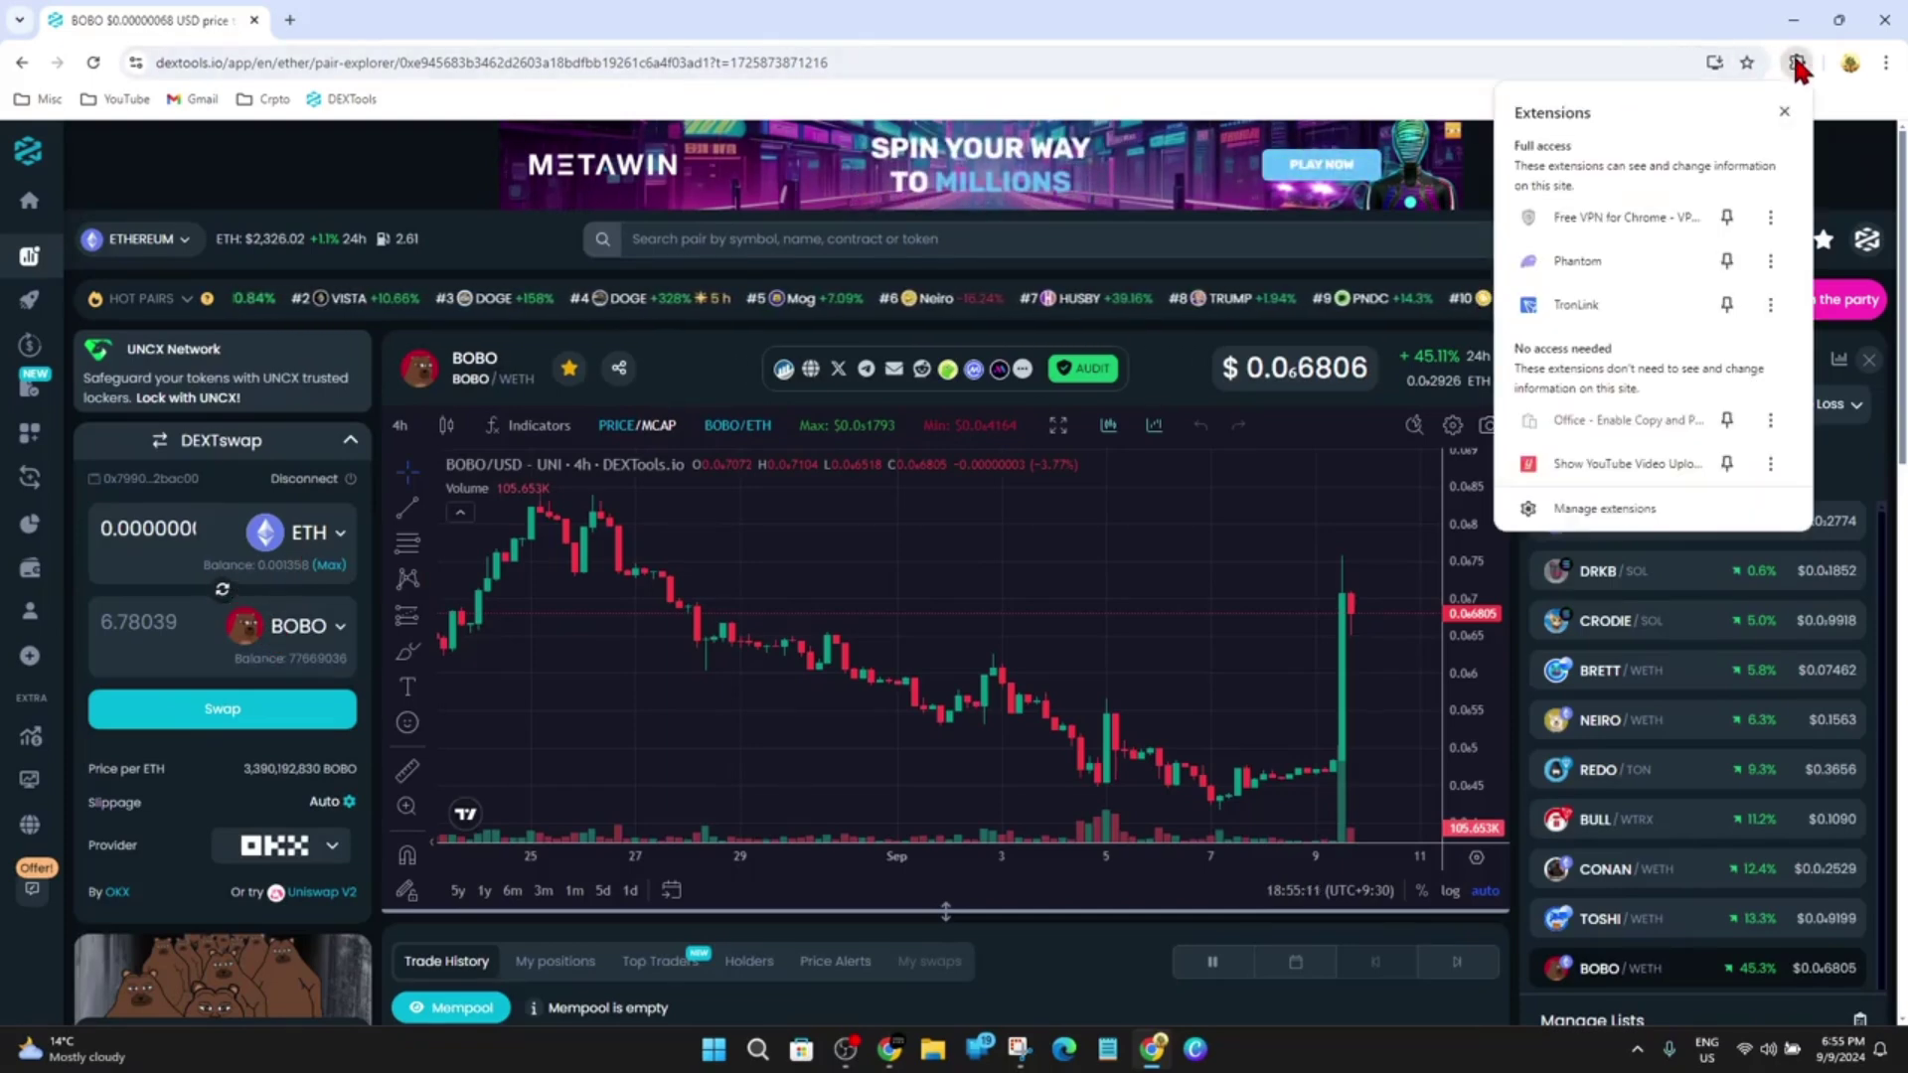
- Unlock the Phantom extension with its password and scroll through its BOBO, Ethereum and Neiro holdings
{"action": "left_click", "coordinate": [1595, 262]}
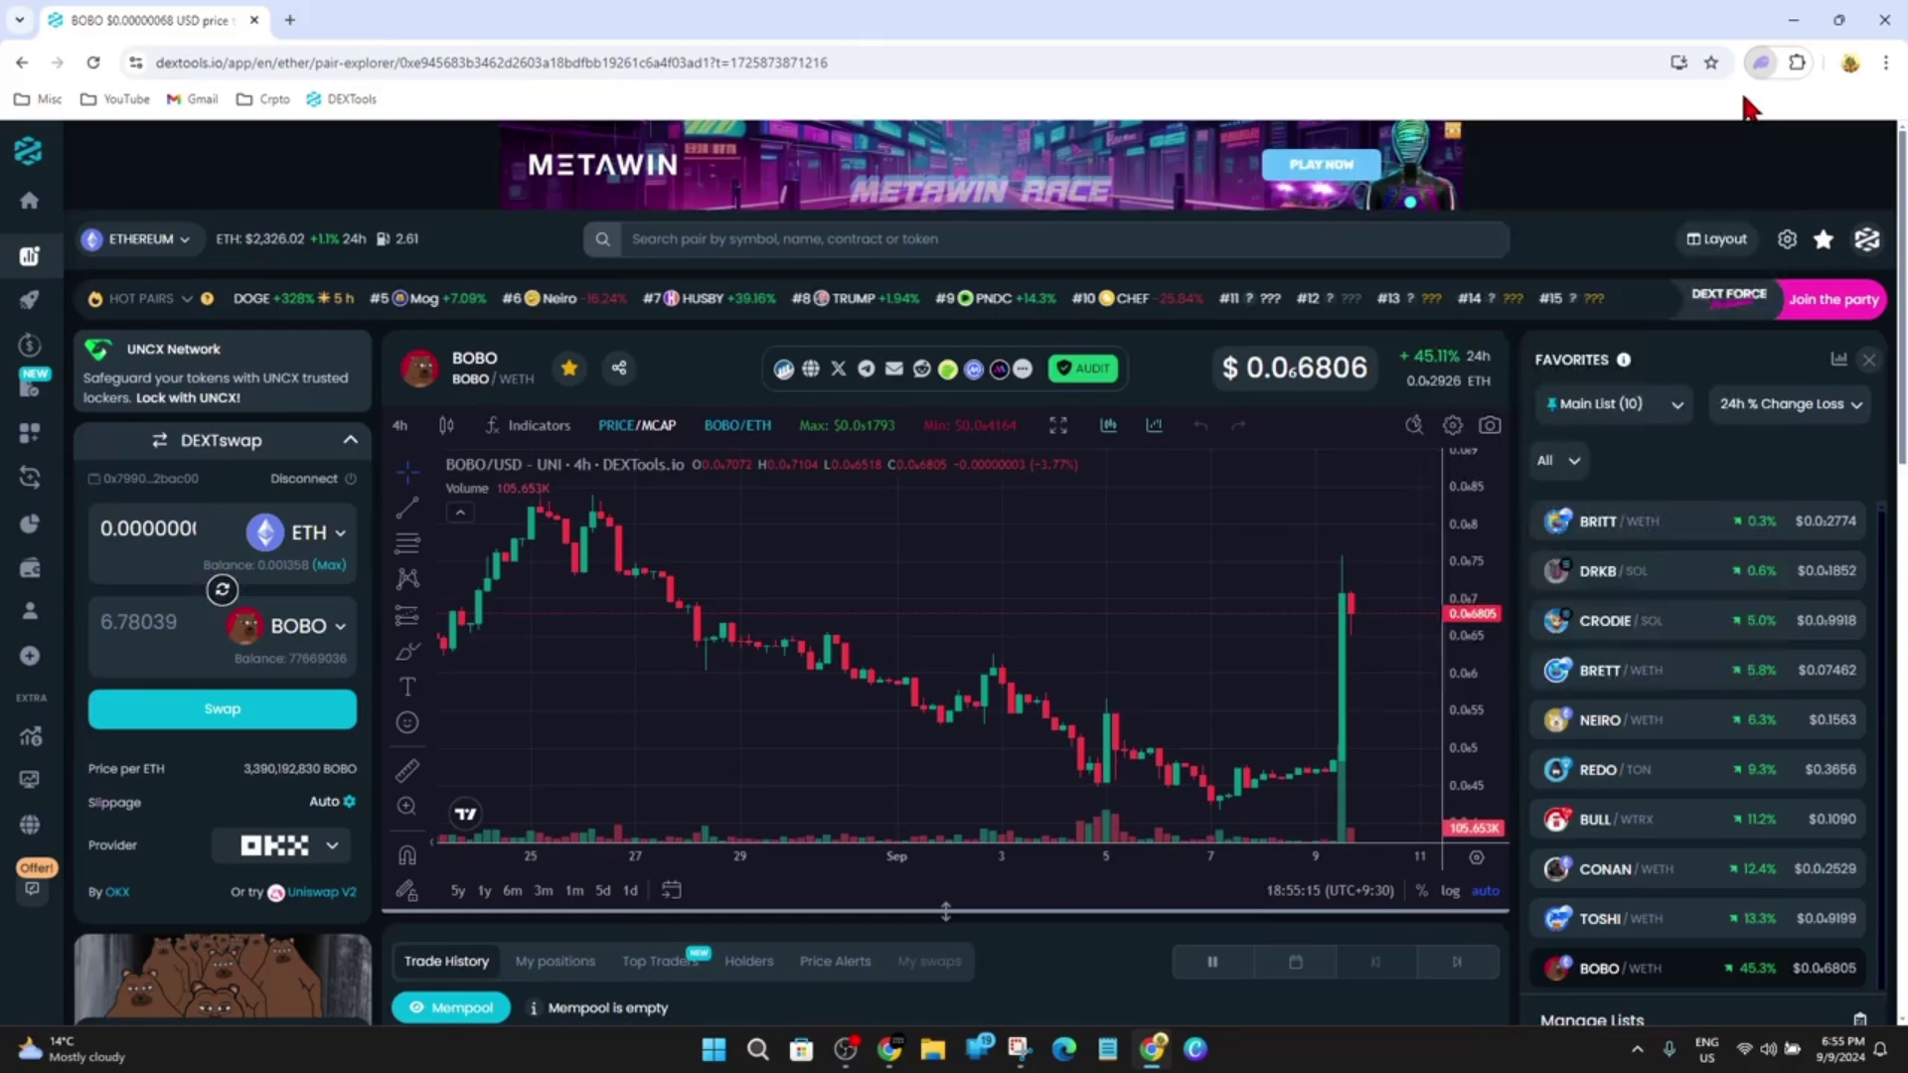
{"action": "left_click", "coordinate": [1760, 63]}
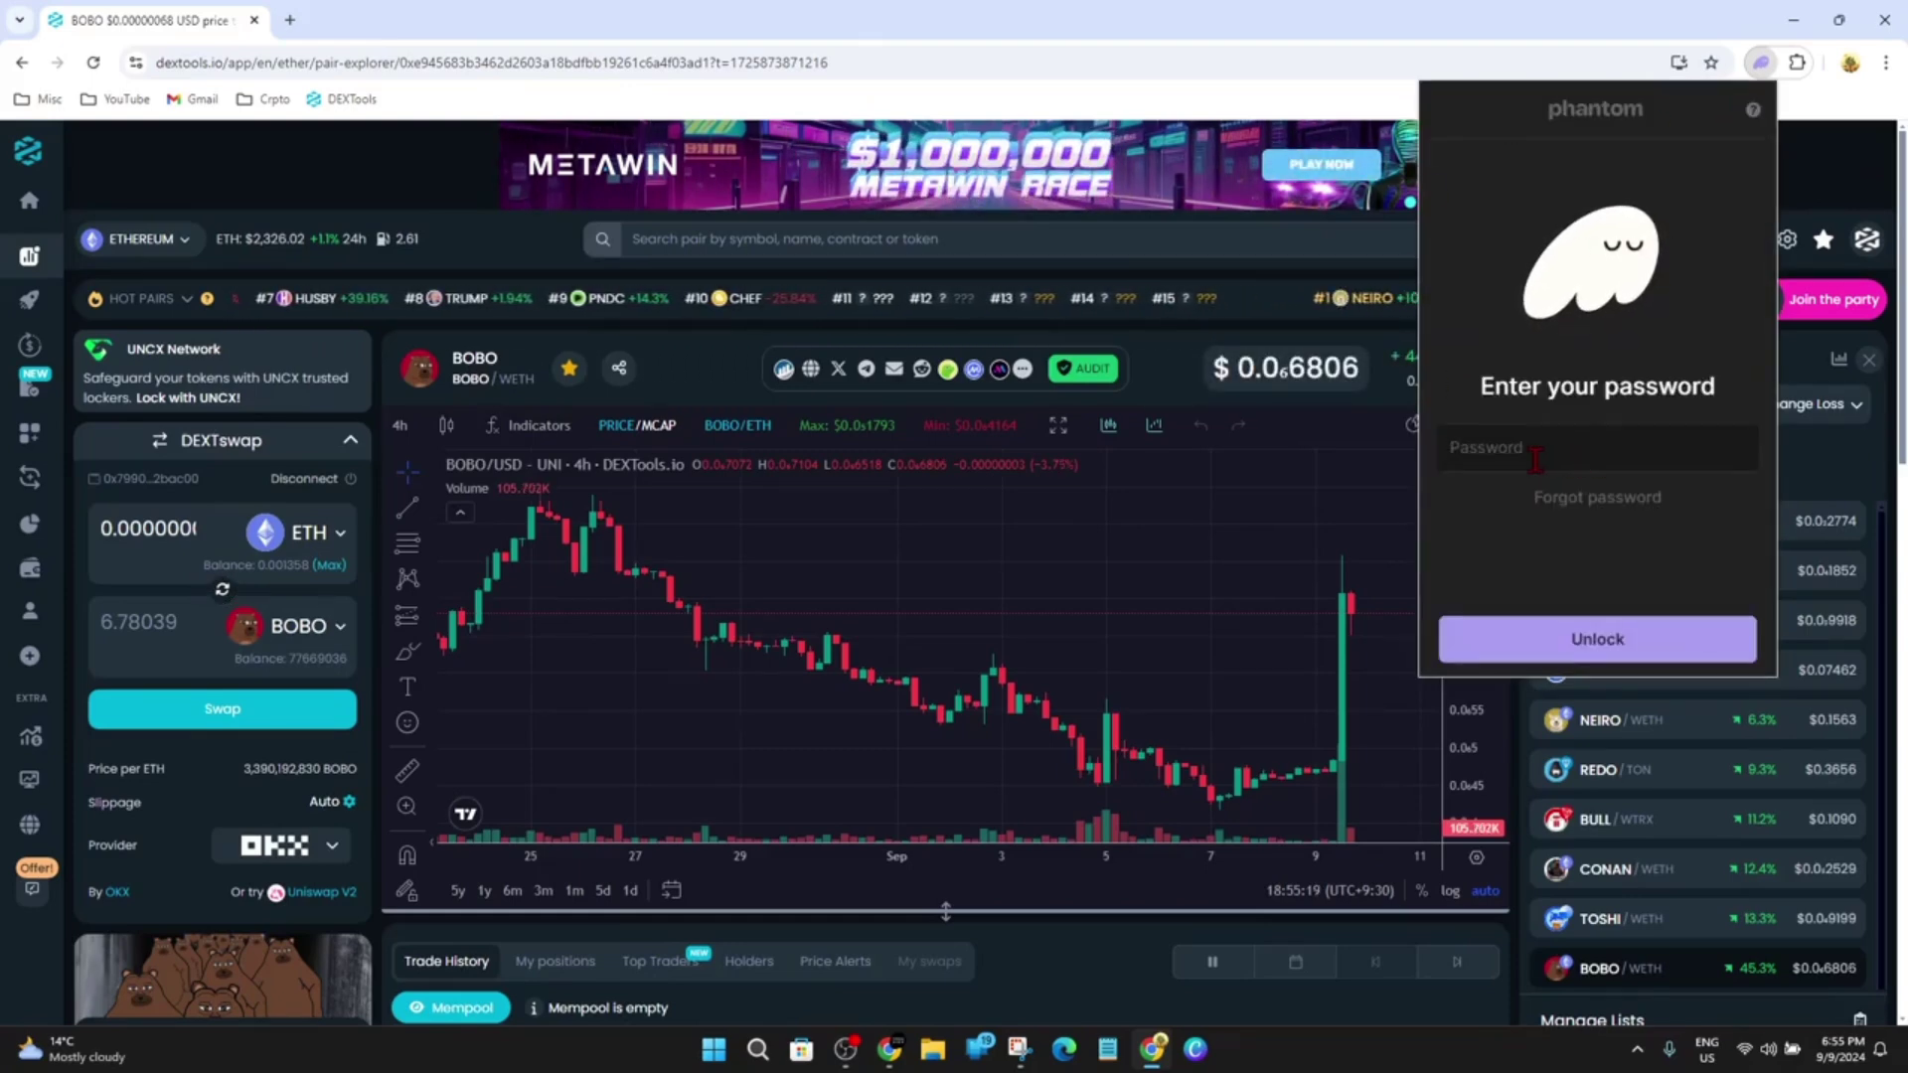
{"action": "left_click", "coordinate": [1535, 459]}
{"action": "type", "text": "•••••••••••••••"}
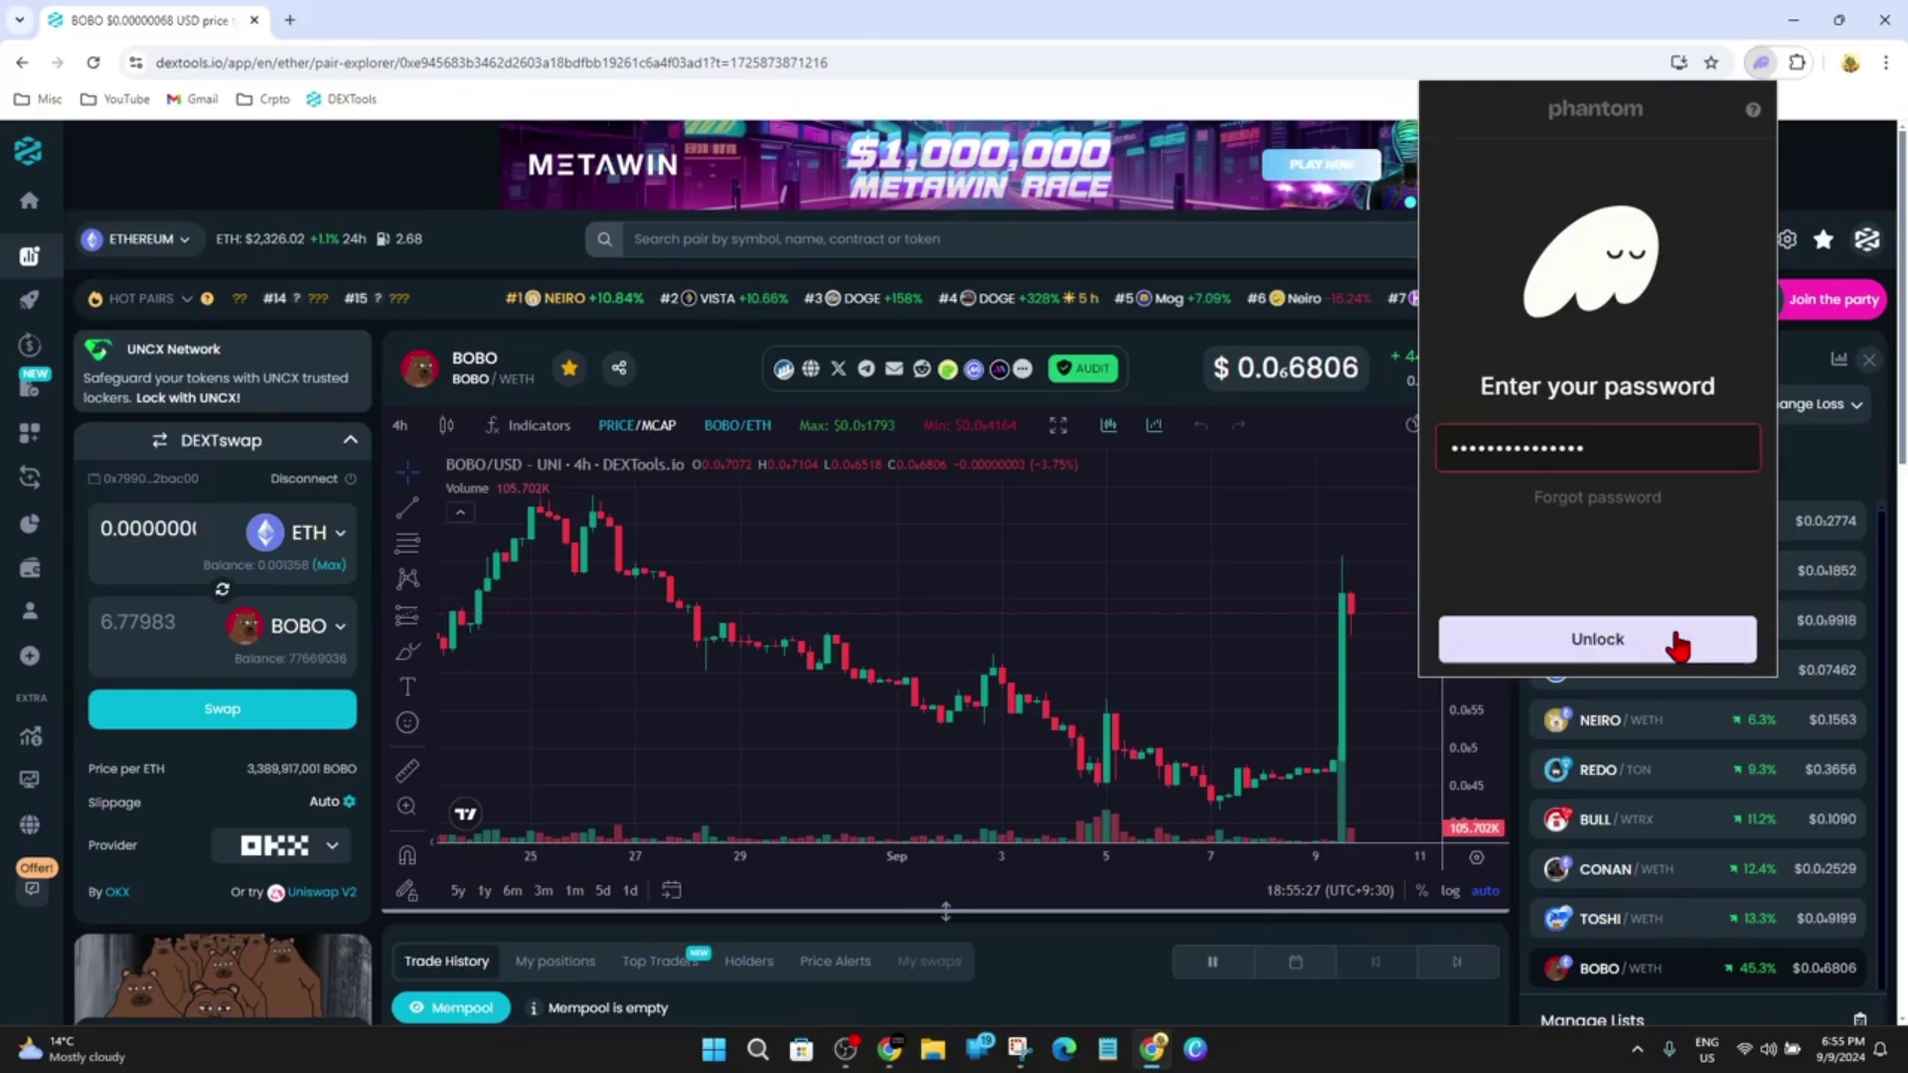
{"action": "left_click", "coordinate": [1582, 644]}
{"action": "double_click", "coordinate": [1631, 452]}
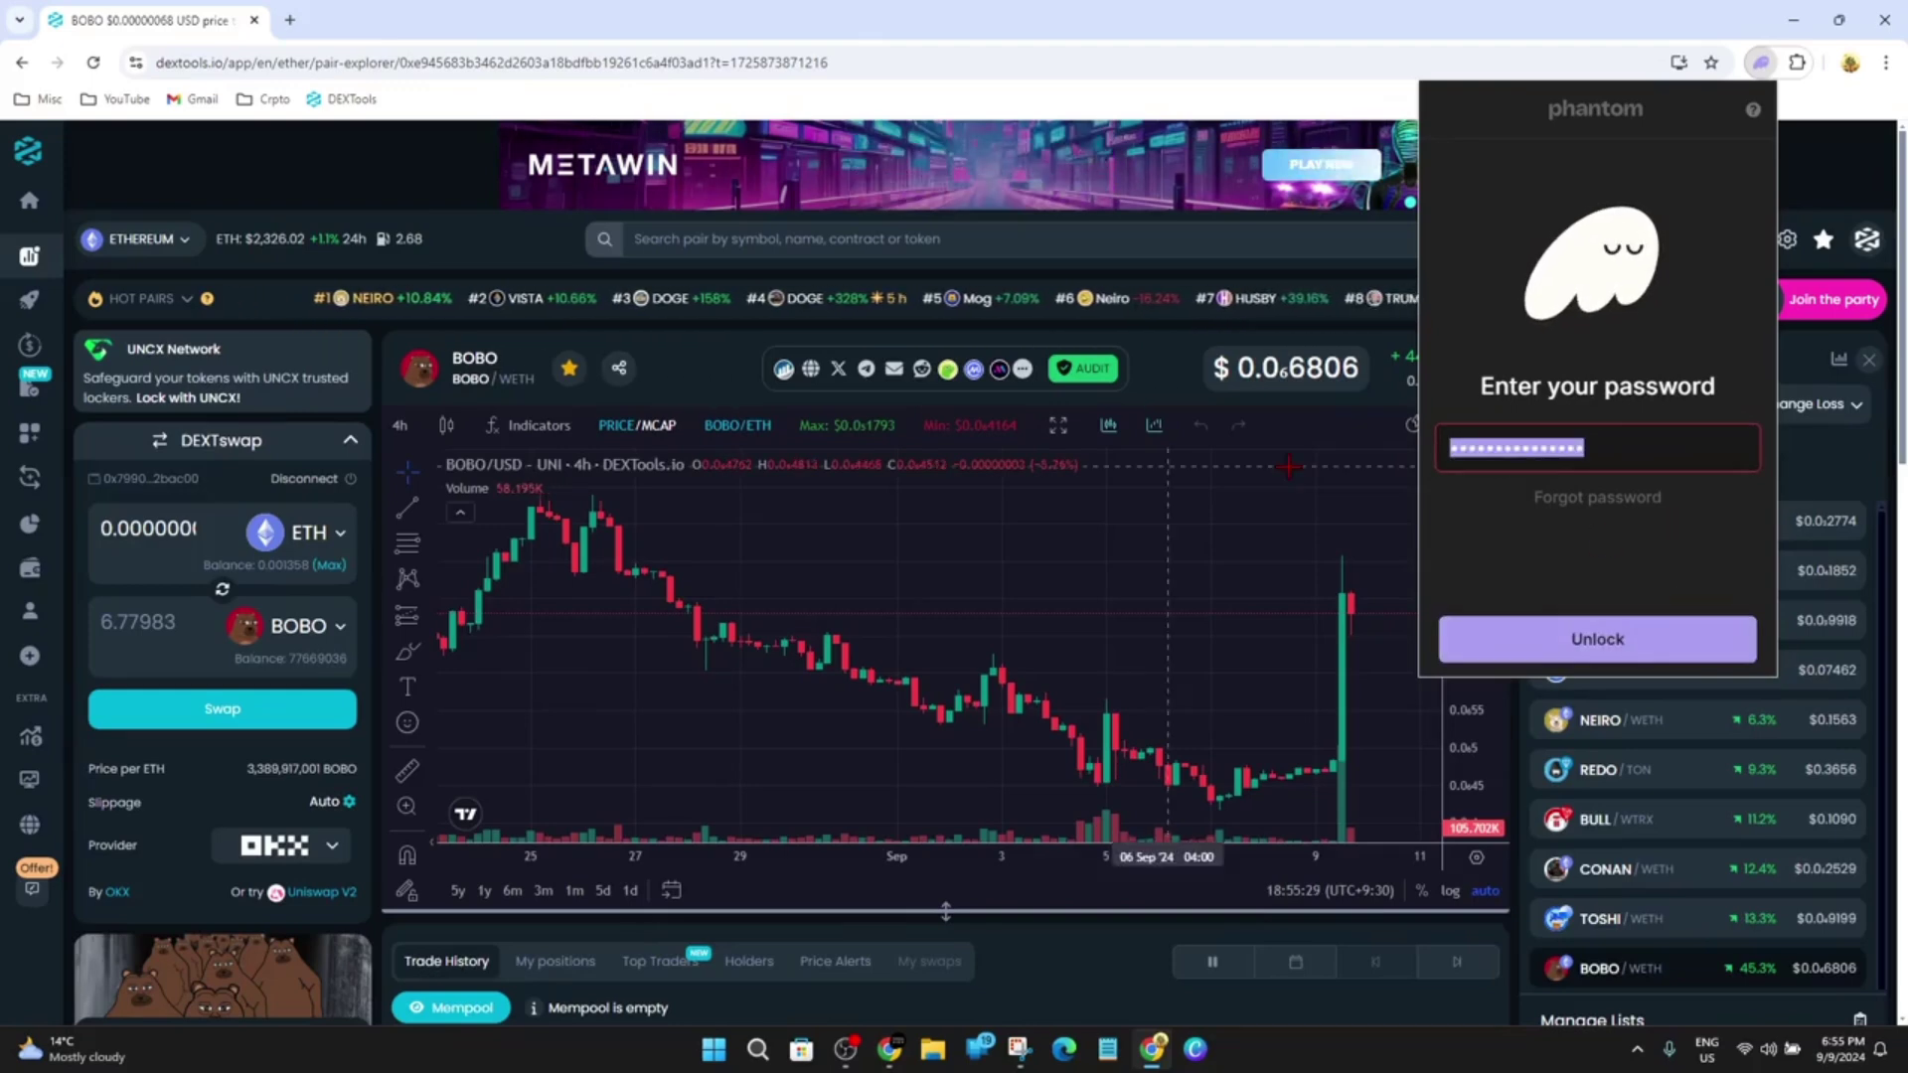
{"action": "left_click", "coordinate": [1619, 648]}
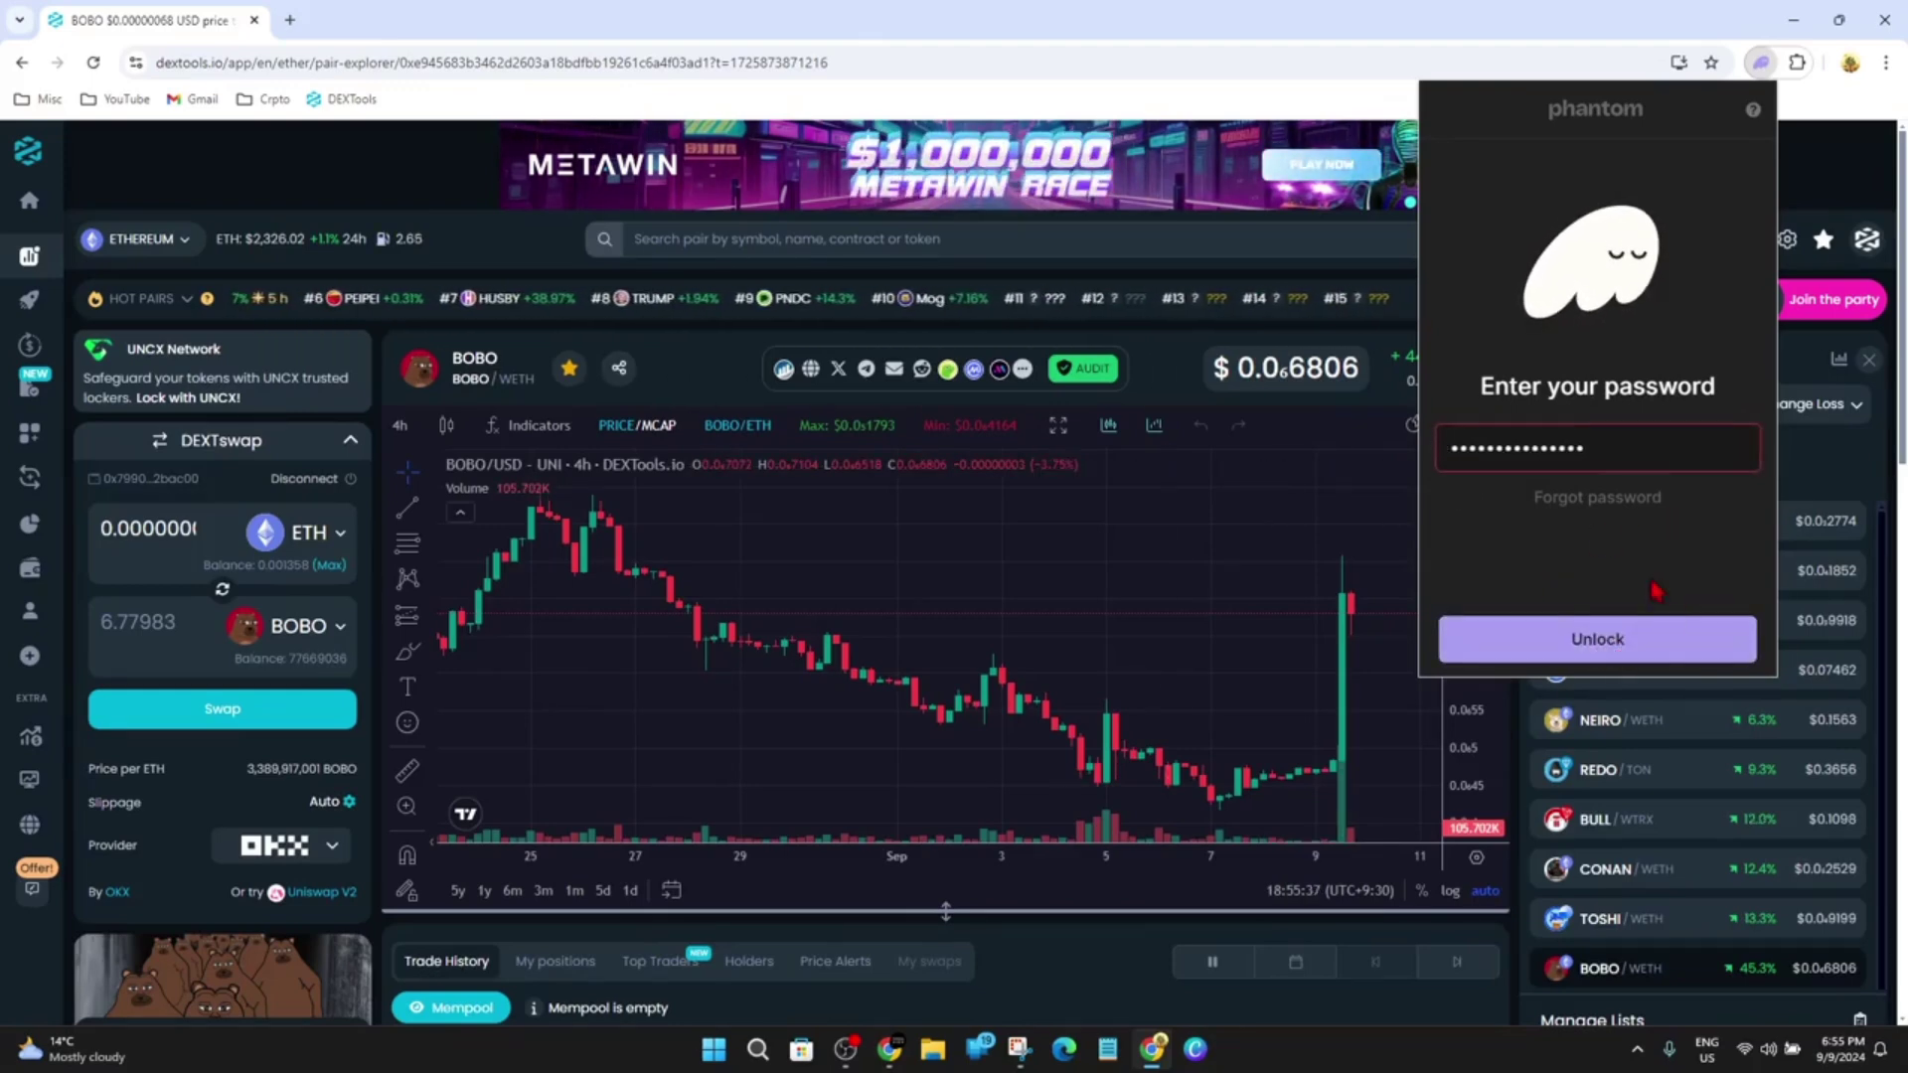
{"action": "left_click", "coordinate": [1686, 650]}
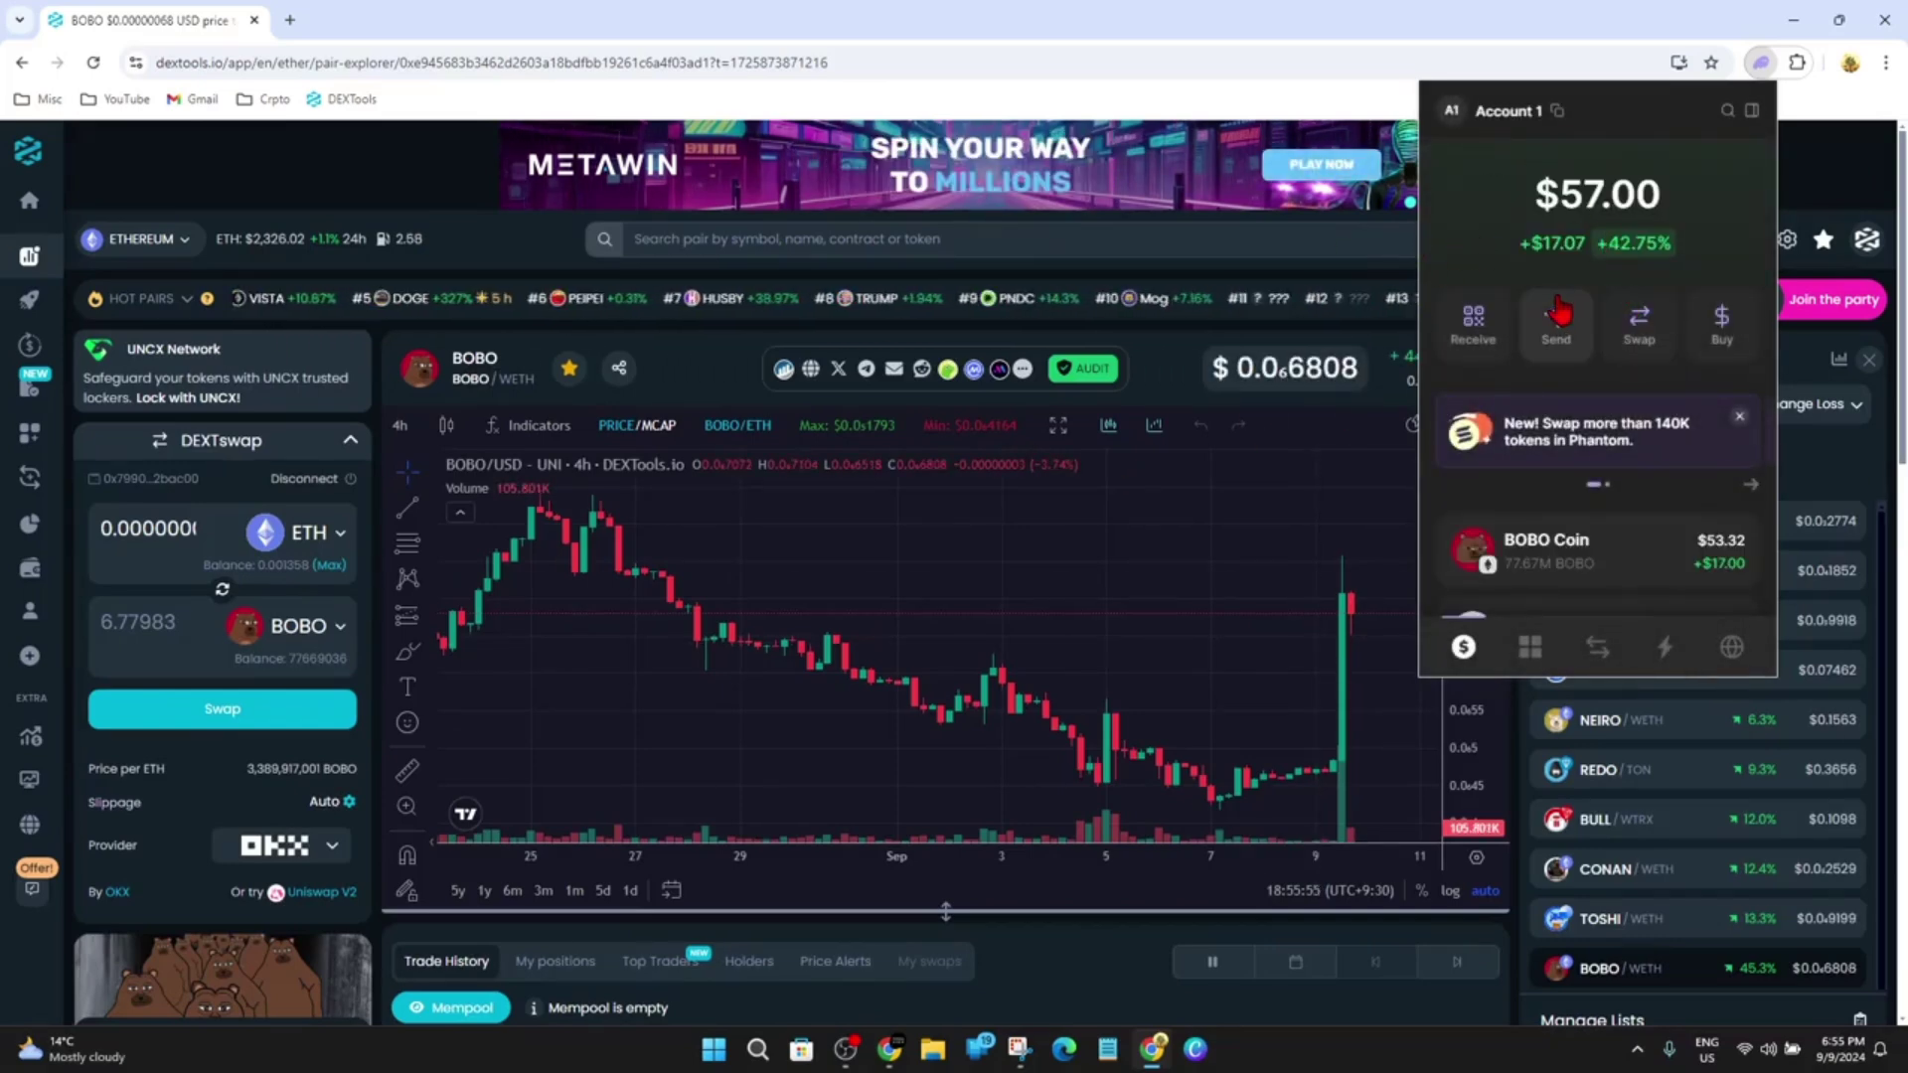
{"action": "scroll", "coordinate": [1628, 266], "scroll_direction": "down", "scroll_amount": 1}
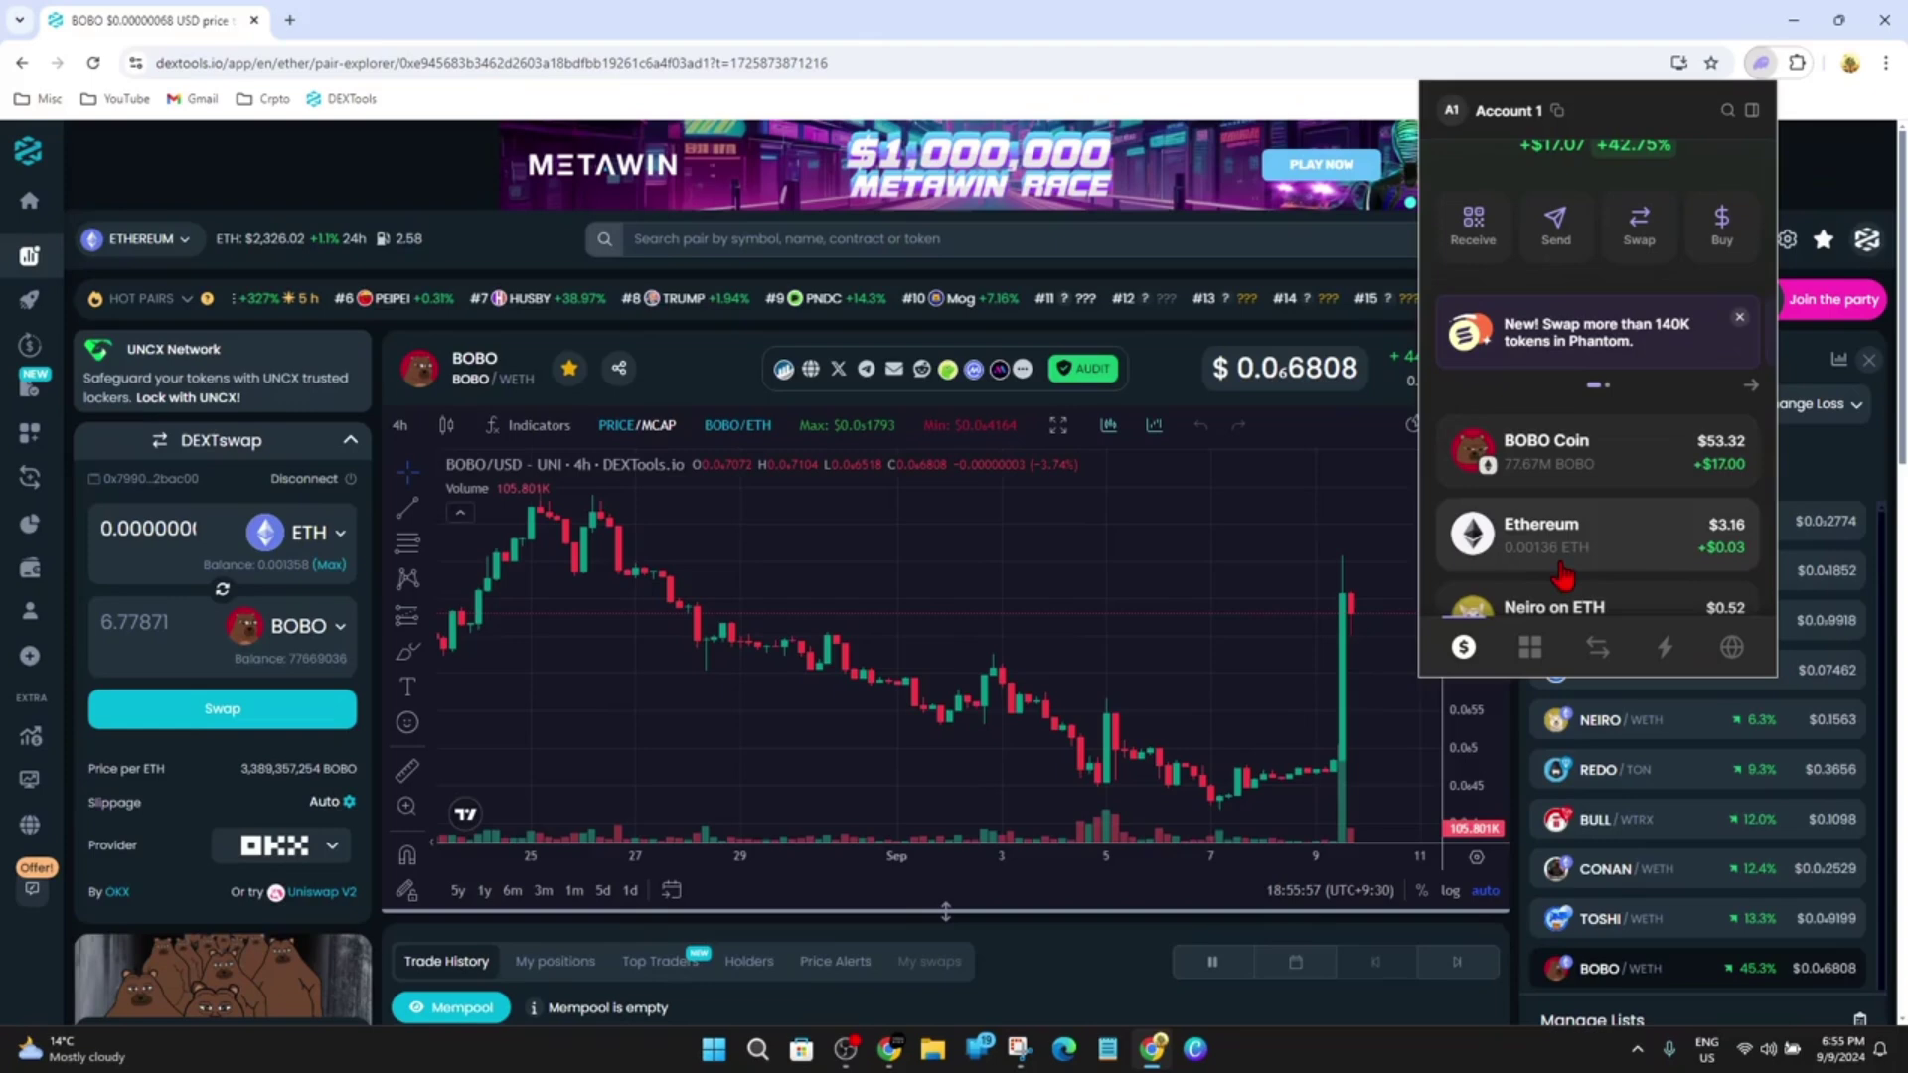
{"action": "scroll", "coordinate": [1653, 552], "scroll_direction": "down", "scroll_amount": 1}
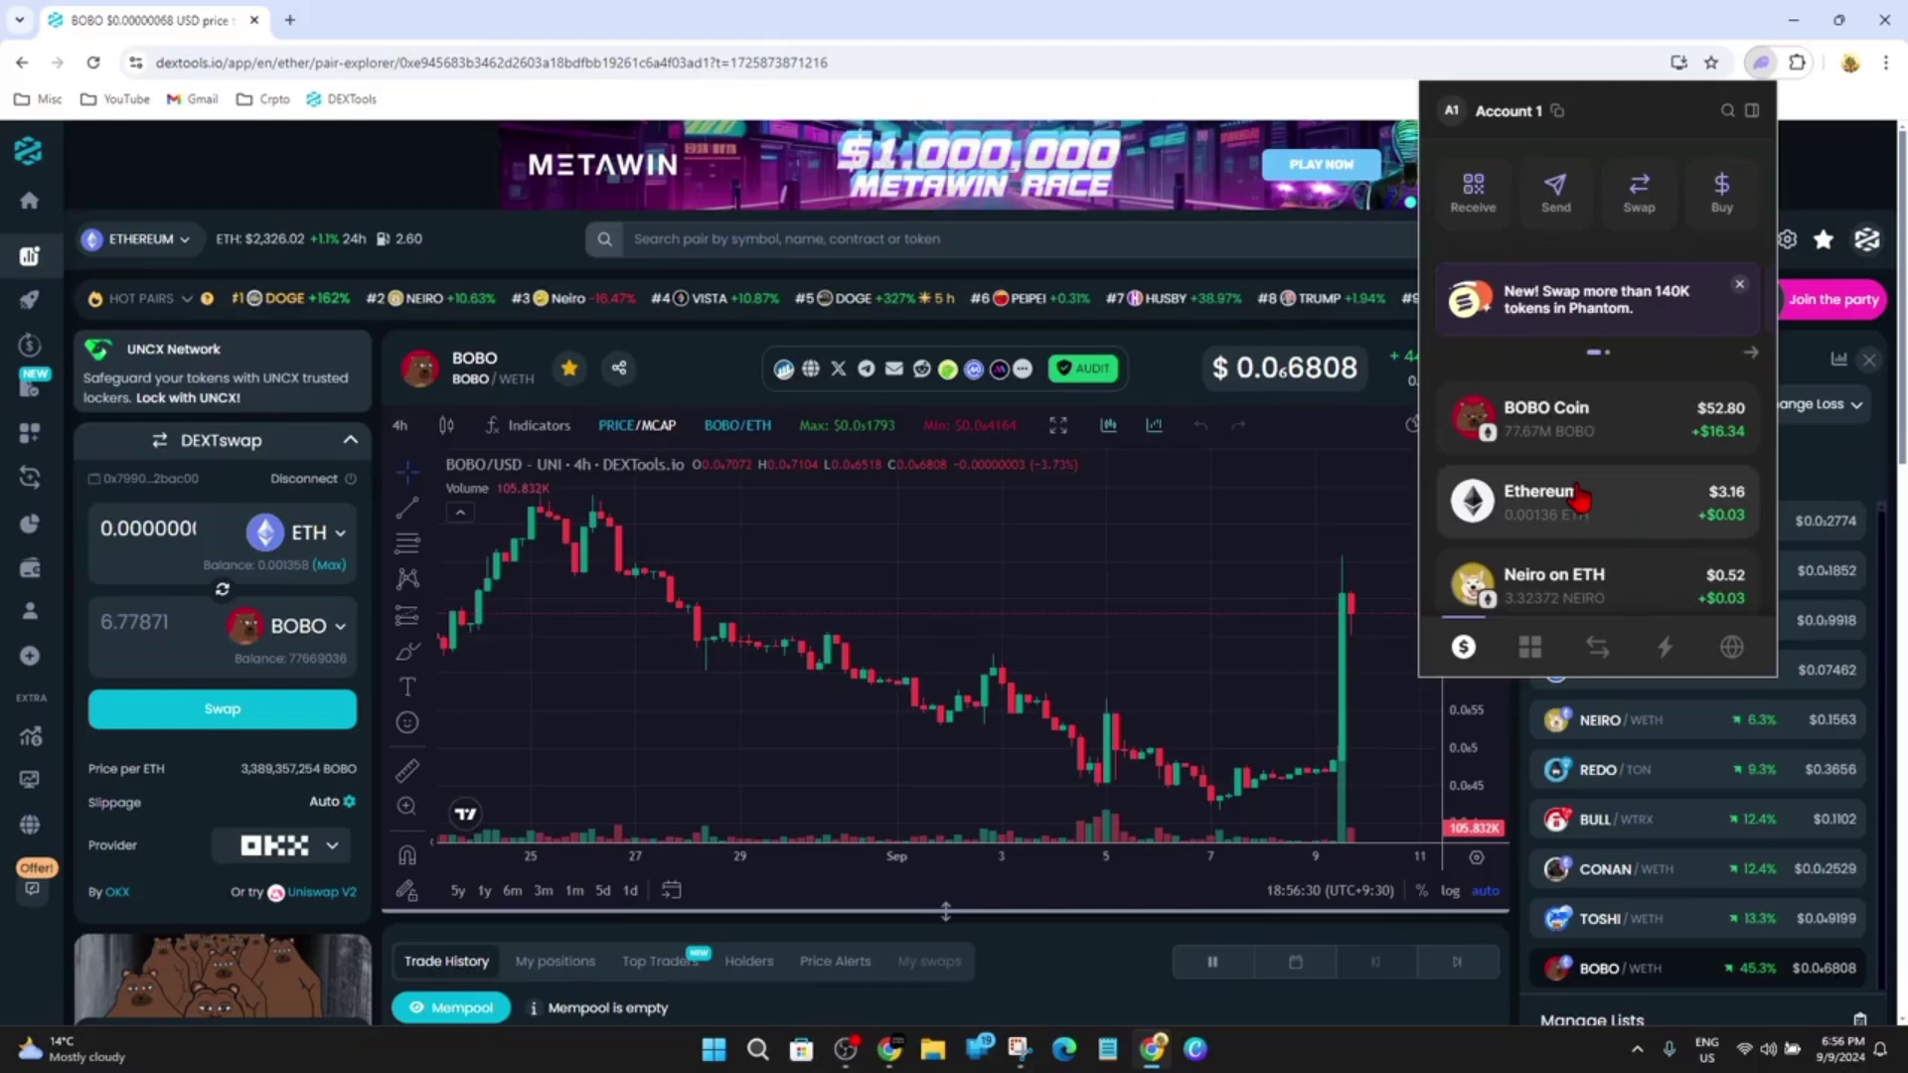
- Close the Phantom popup, swap ETH for BOBO in DEXTswap, and confirm the transaction in Phantom
{"action": "left_click", "coordinate": [198, 753]}
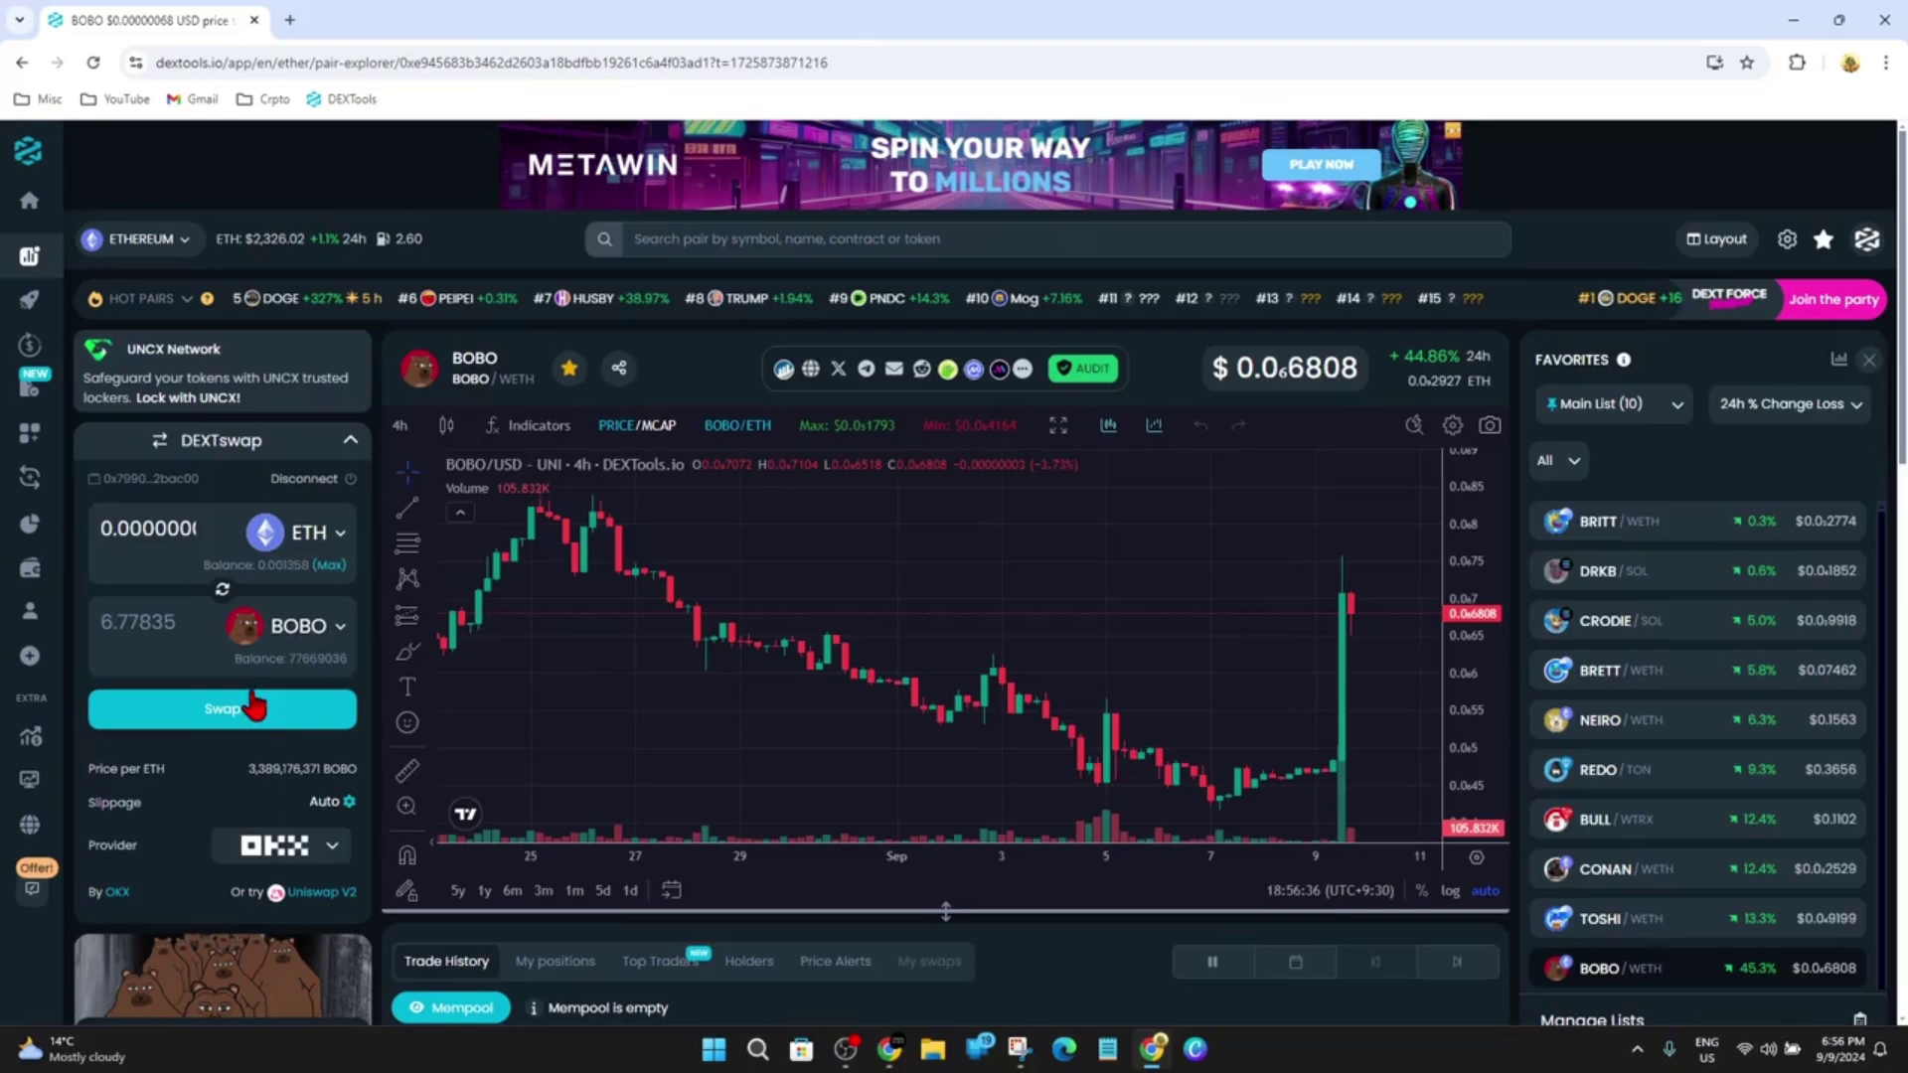
{"action": "left_click", "coordinate": [221, 718]}
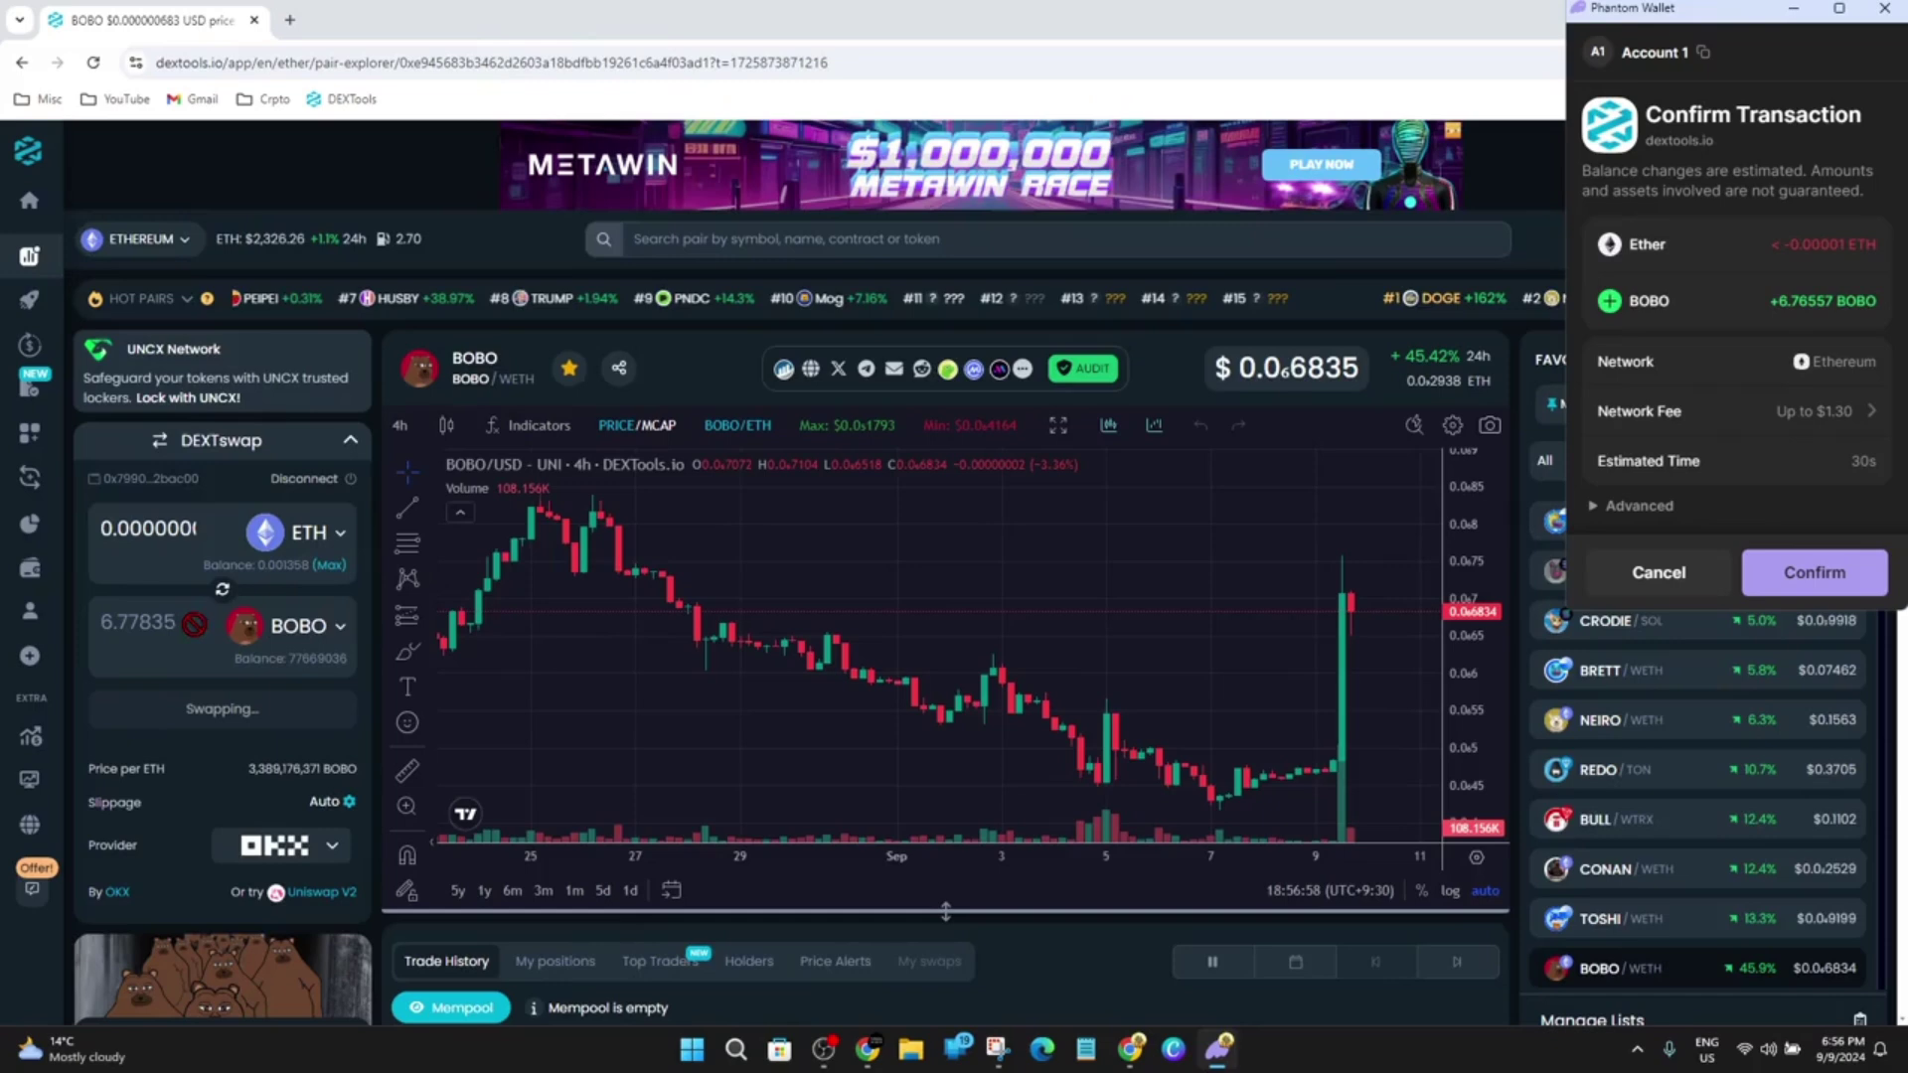
{"action": "left_click", "coordinate": [1815, 572]}
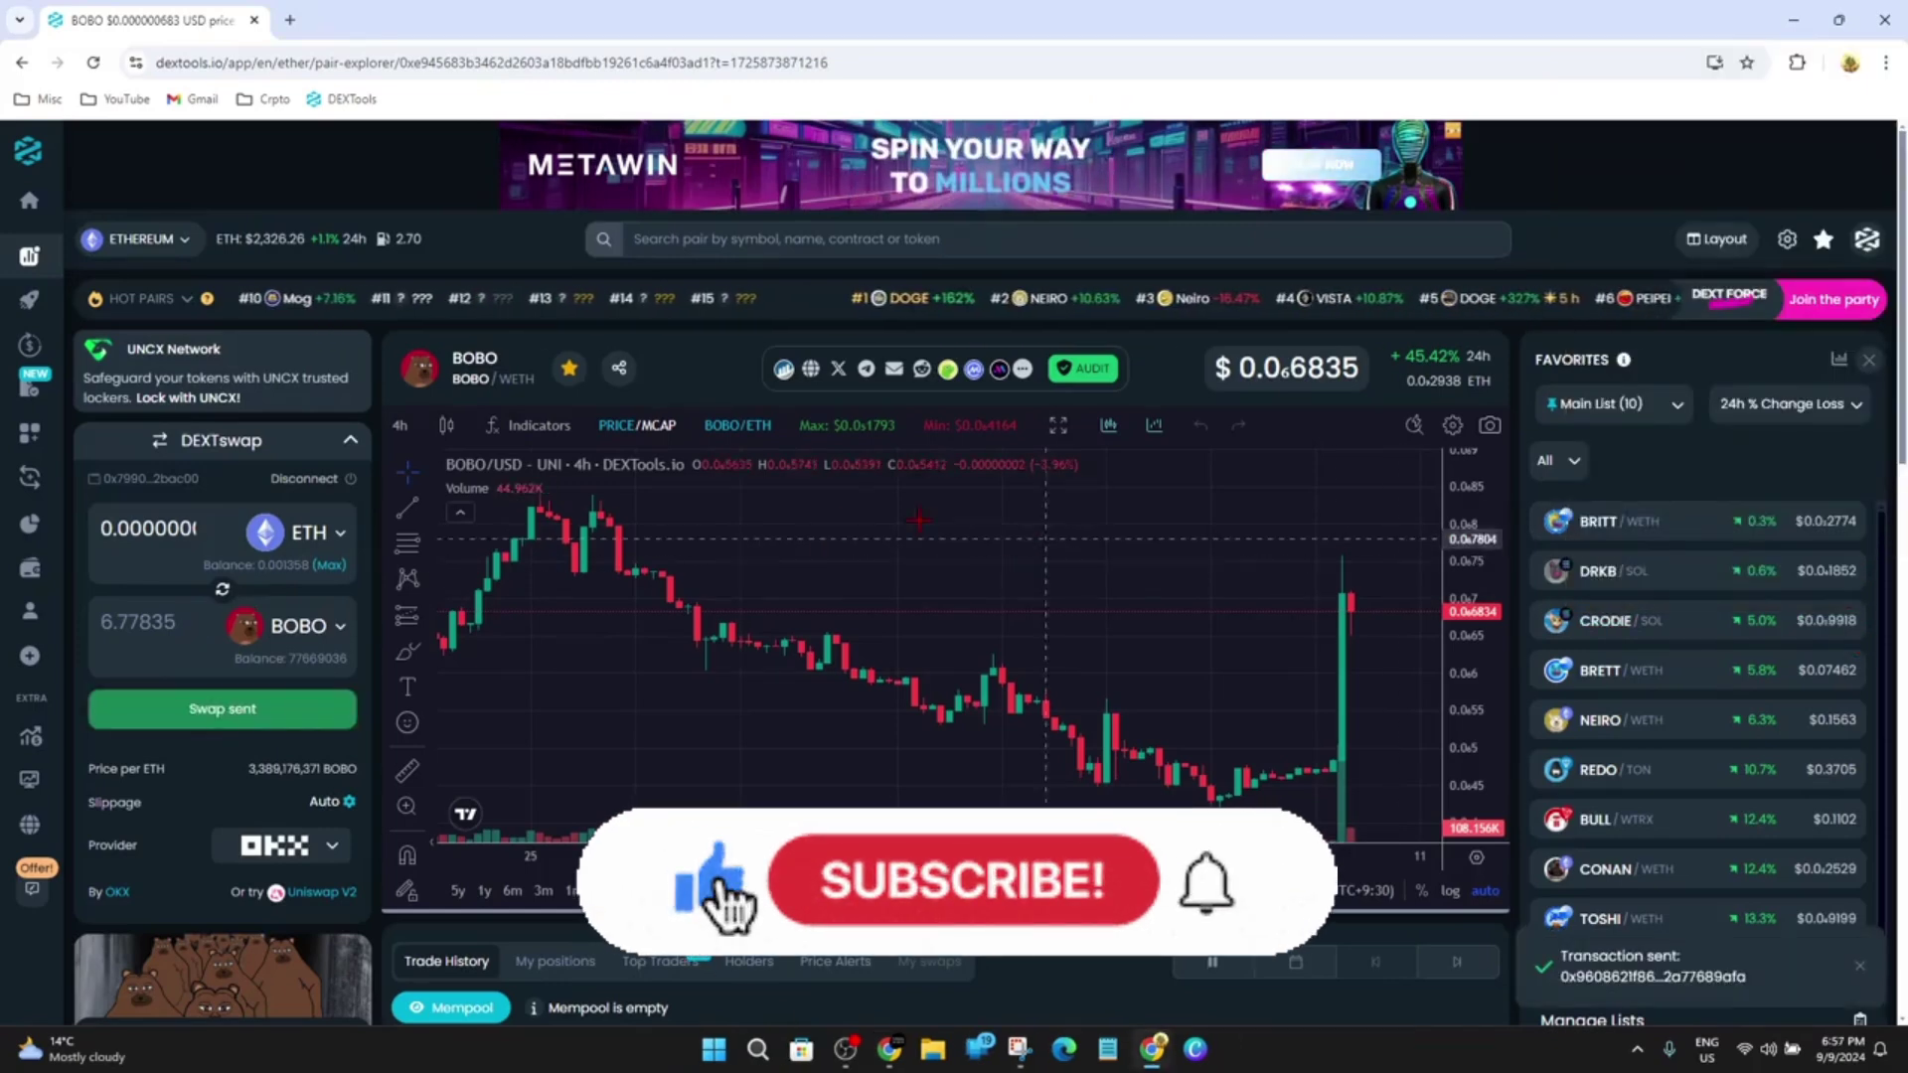